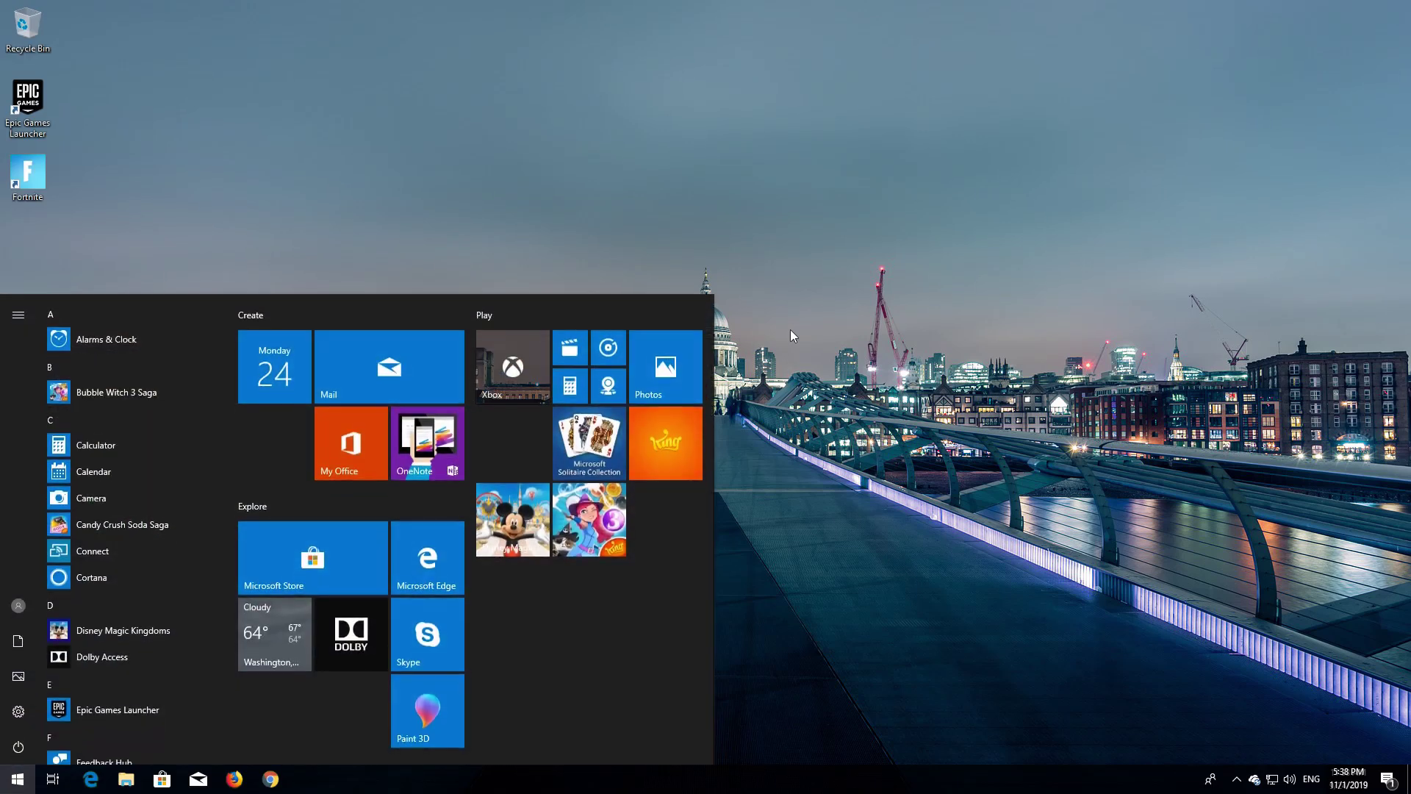
Search the Start menu for 'control panel'.
{"action": "type", "text": "control "}
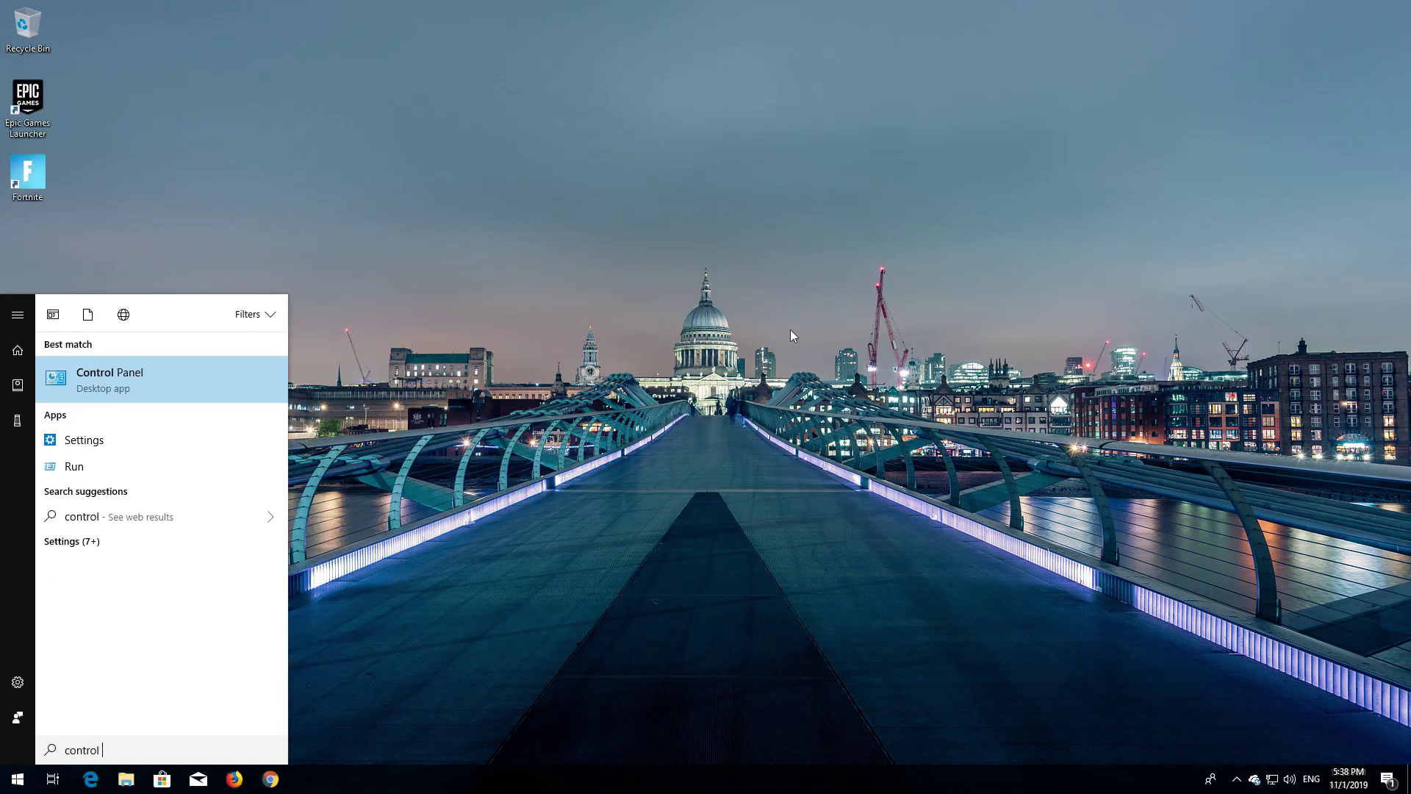
{"action": "type", "text": "panel"}
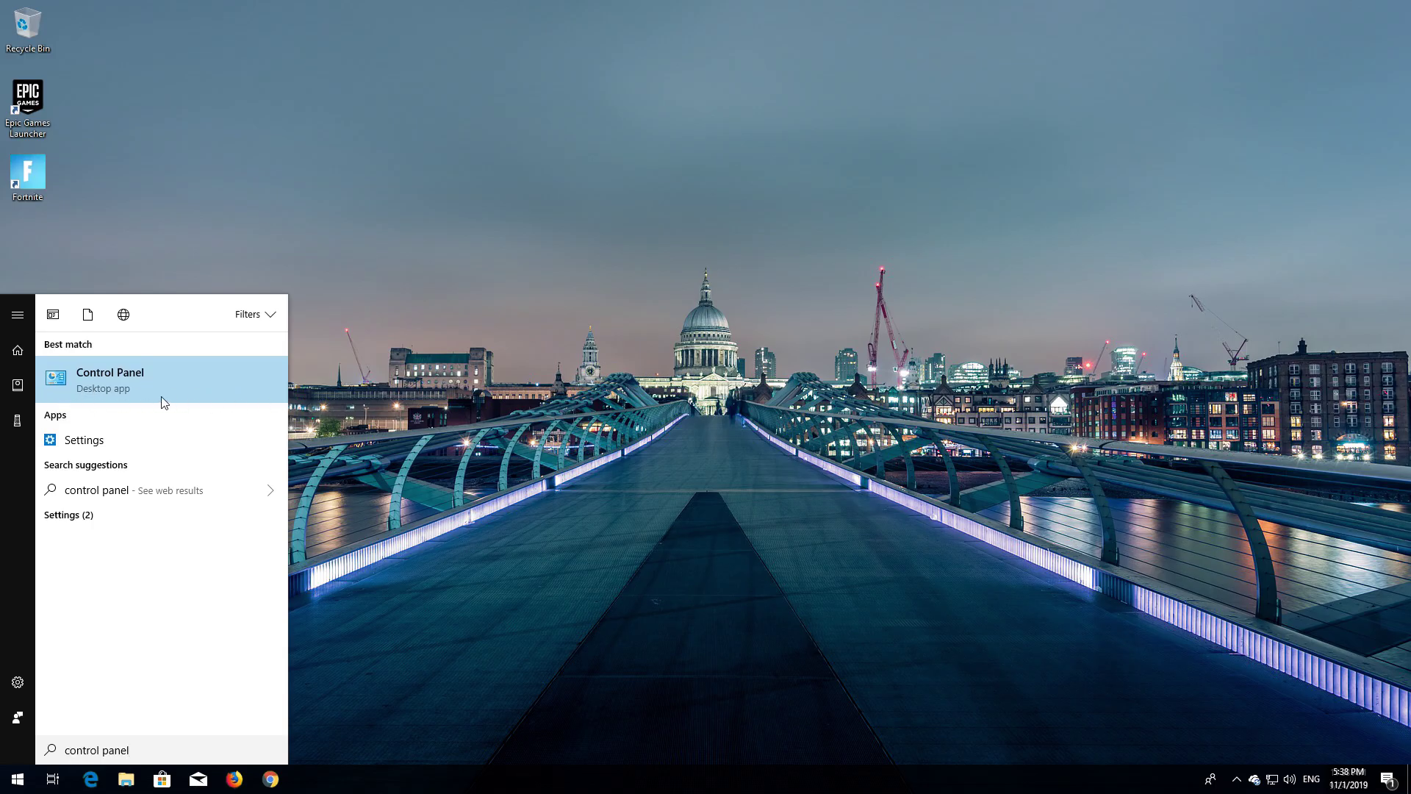
Go from Control Panel through Network and Sharing Center to the adapter list showing Ethernet.
{"action": "left_click", "coordinate": [94, 395]}
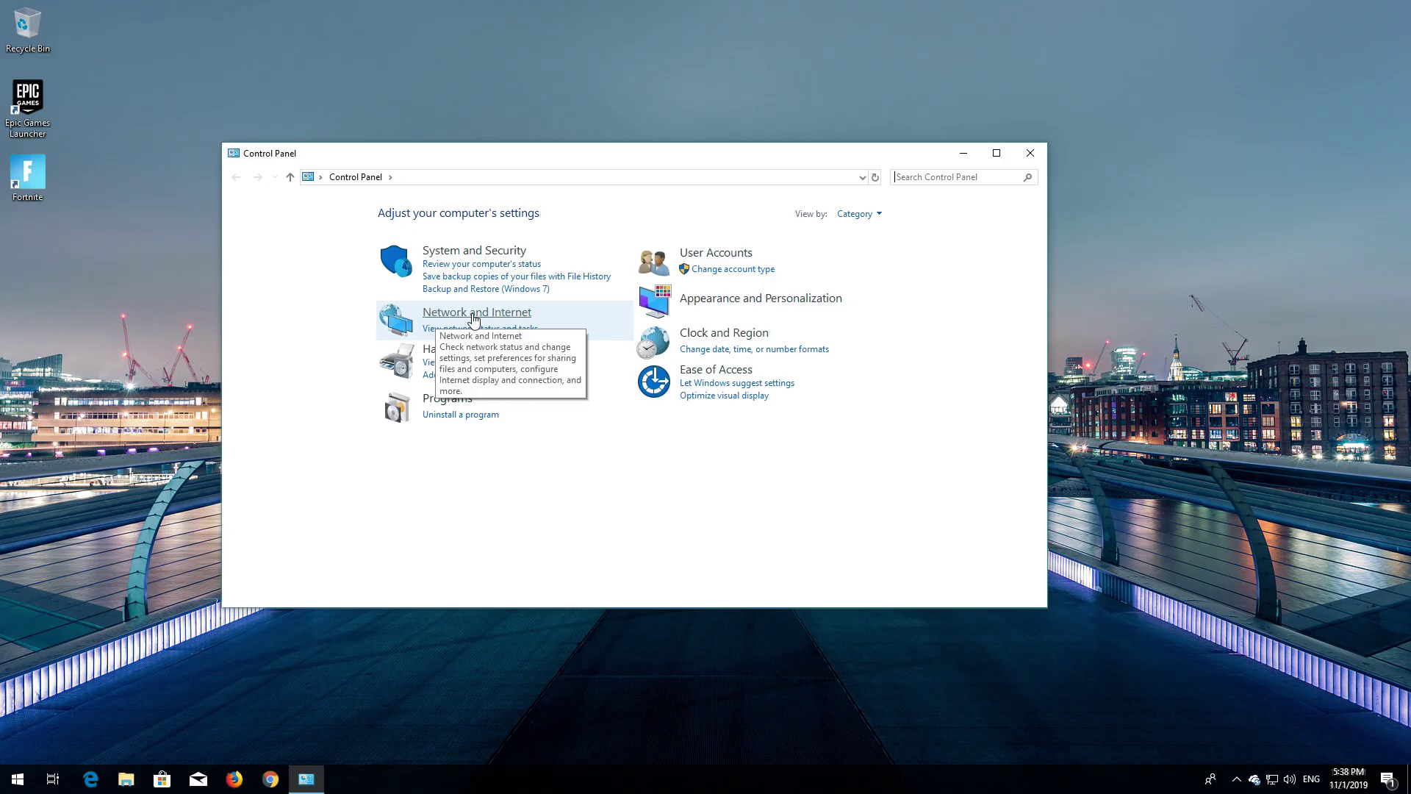
{"action": "left_click", "coordinate": [474, 314]}
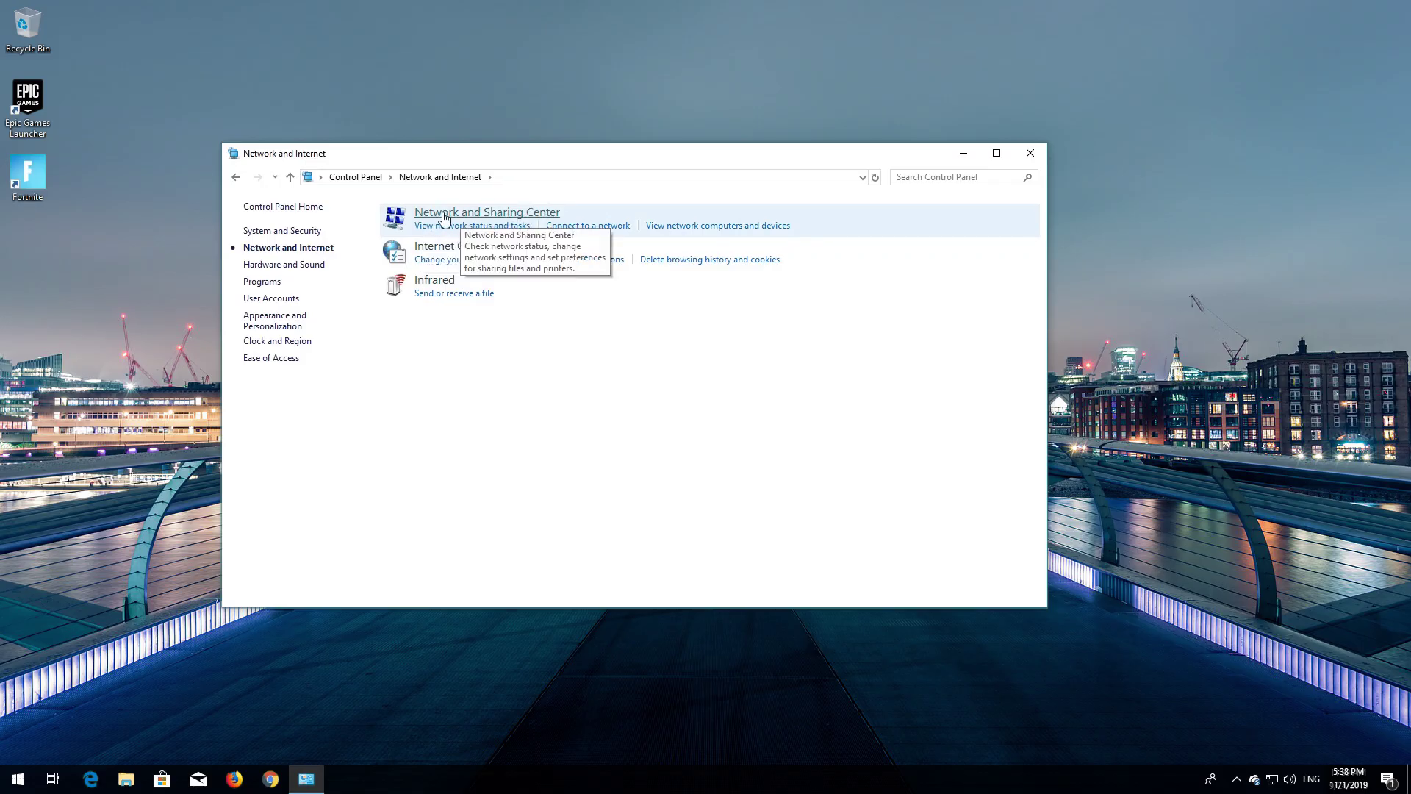
{"action": "left_click", "coordinate": [506, 215]}
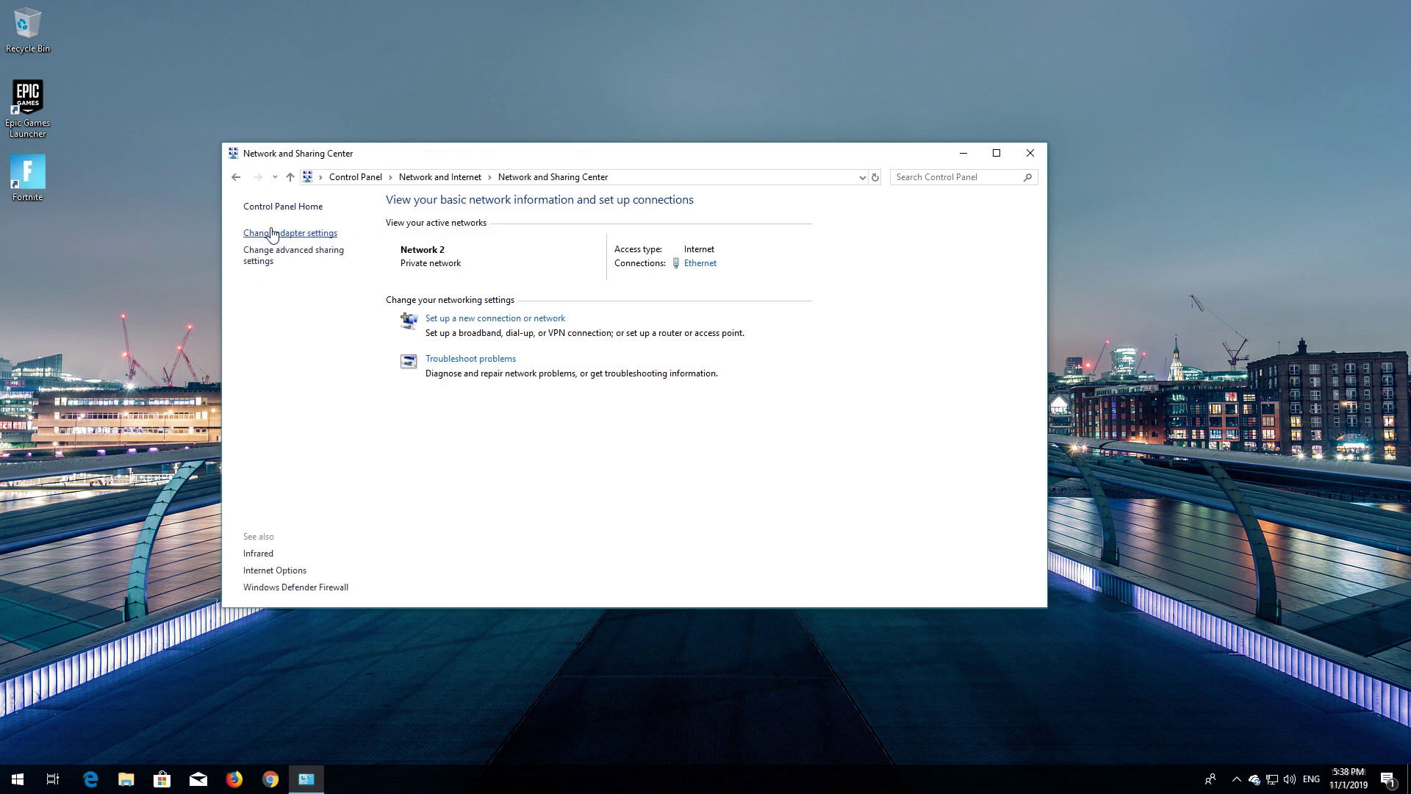
{"action": "left_click", "coordinate": [277, 232]}
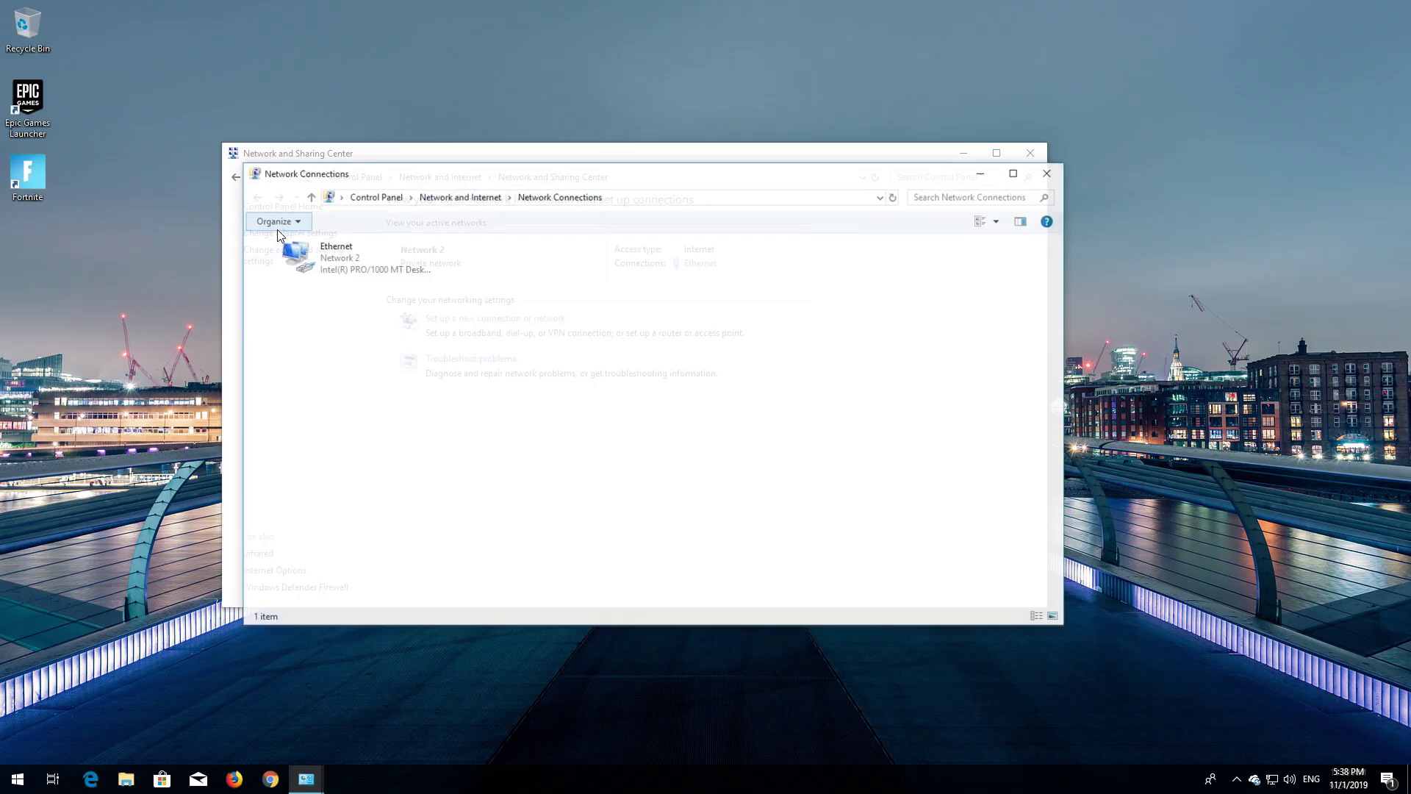
Open the Ethernet adapter's Properties and select Internet Protocol Version 4 (TCP/IPv4).
{"action": "right_click", "coordinate": [349, 260]}
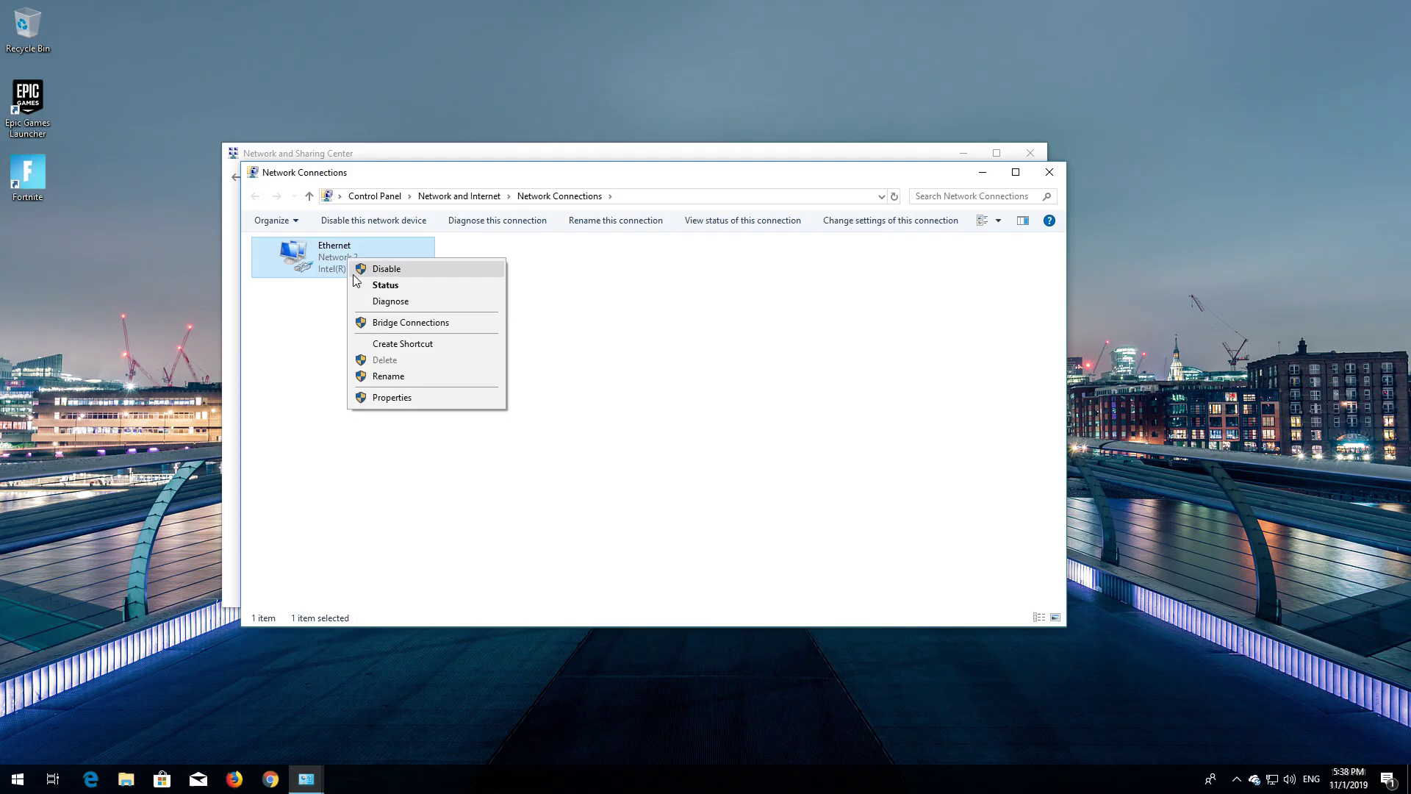
{"action": "left_click", "coordinate": [401, 402]}
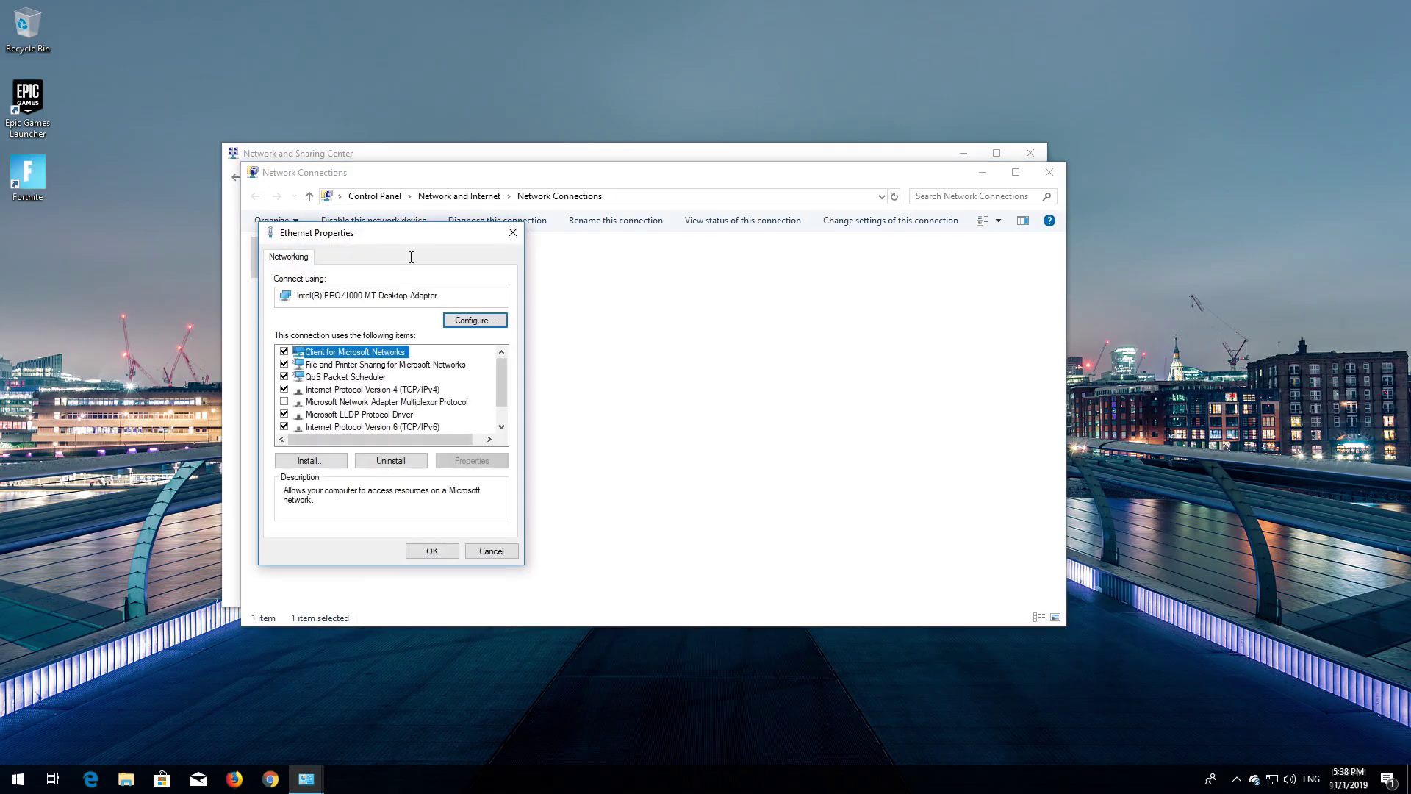
{"action": "left_click_drag", "start_coordinate": [410, 243], "coordinate": [677, 252]}
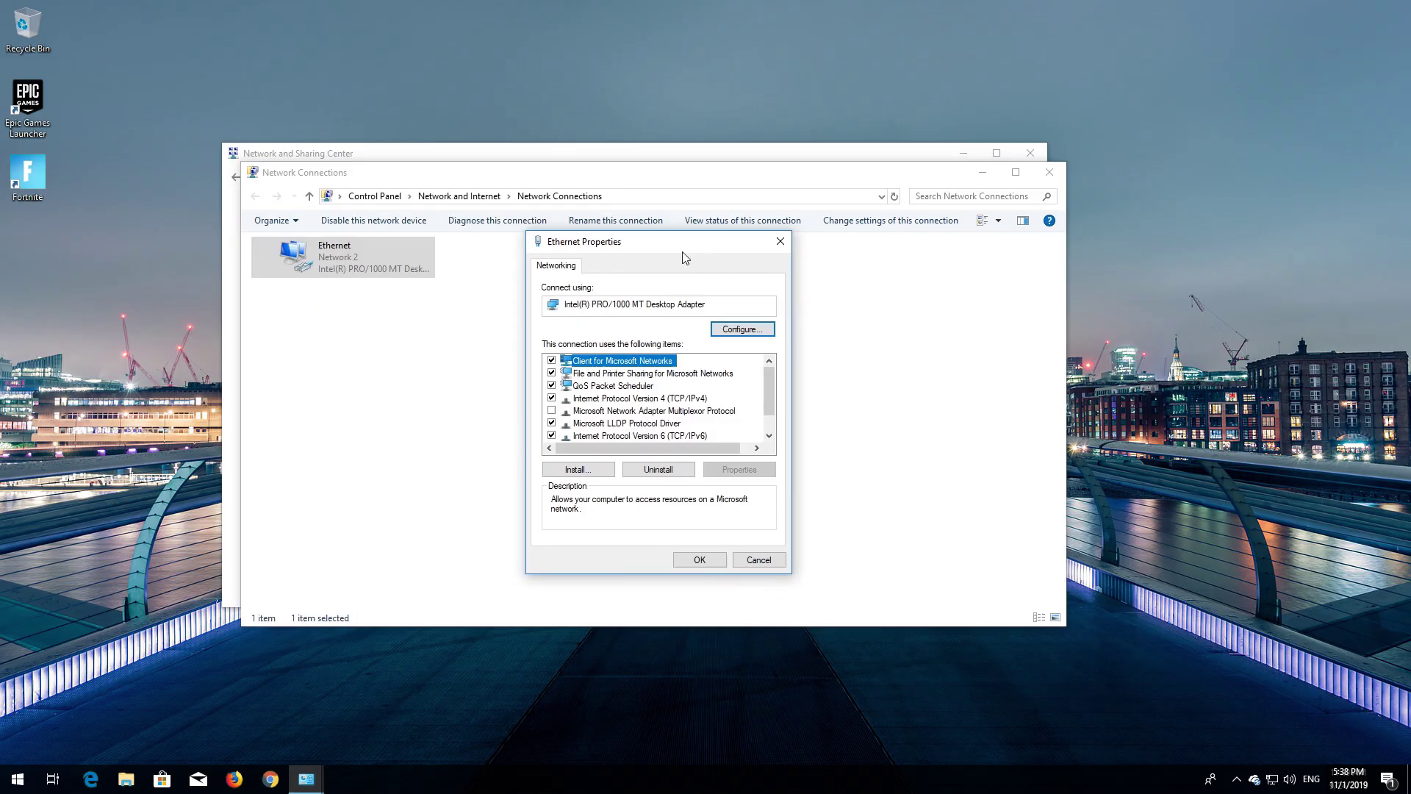
{"action": "left_click", "coordinate": [648, 398]}
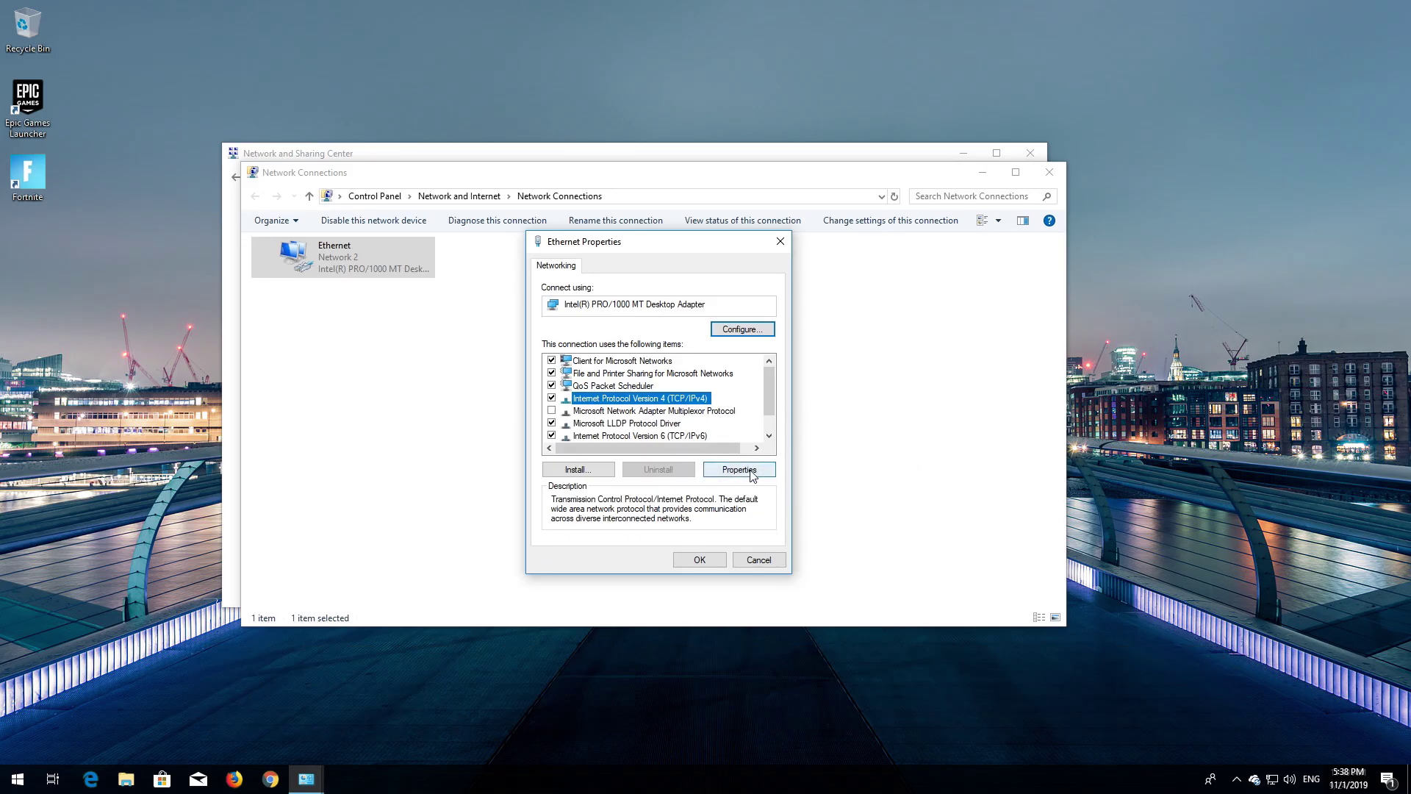
Set the Ethernet IPv4 DNS servers to 1.1.1.1 and 1.0.0.1, save, and close Ethernet Properties.
{"action": "left_click", "coordinate": [740, 469]}
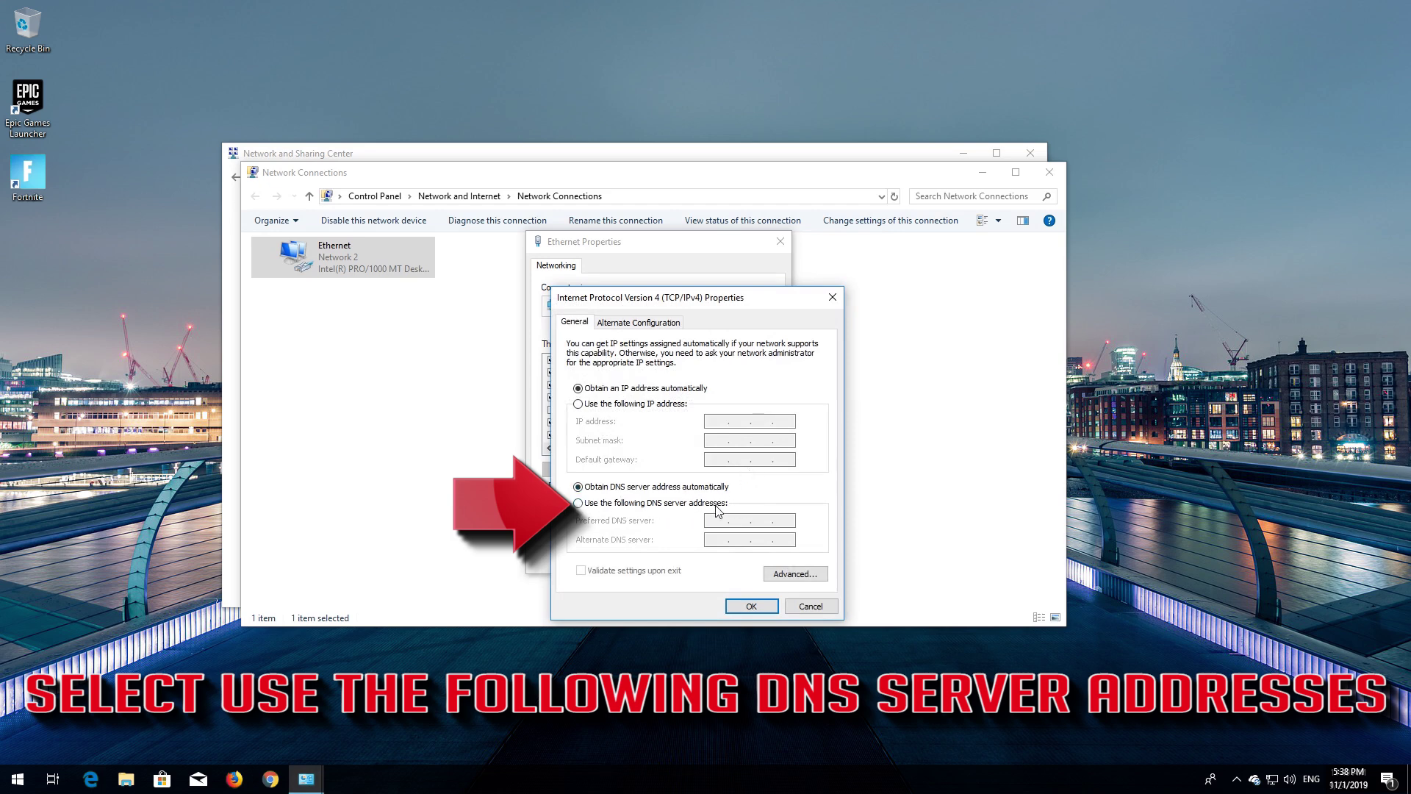
{"action": "left_click", "coordinate": [577, 506]}
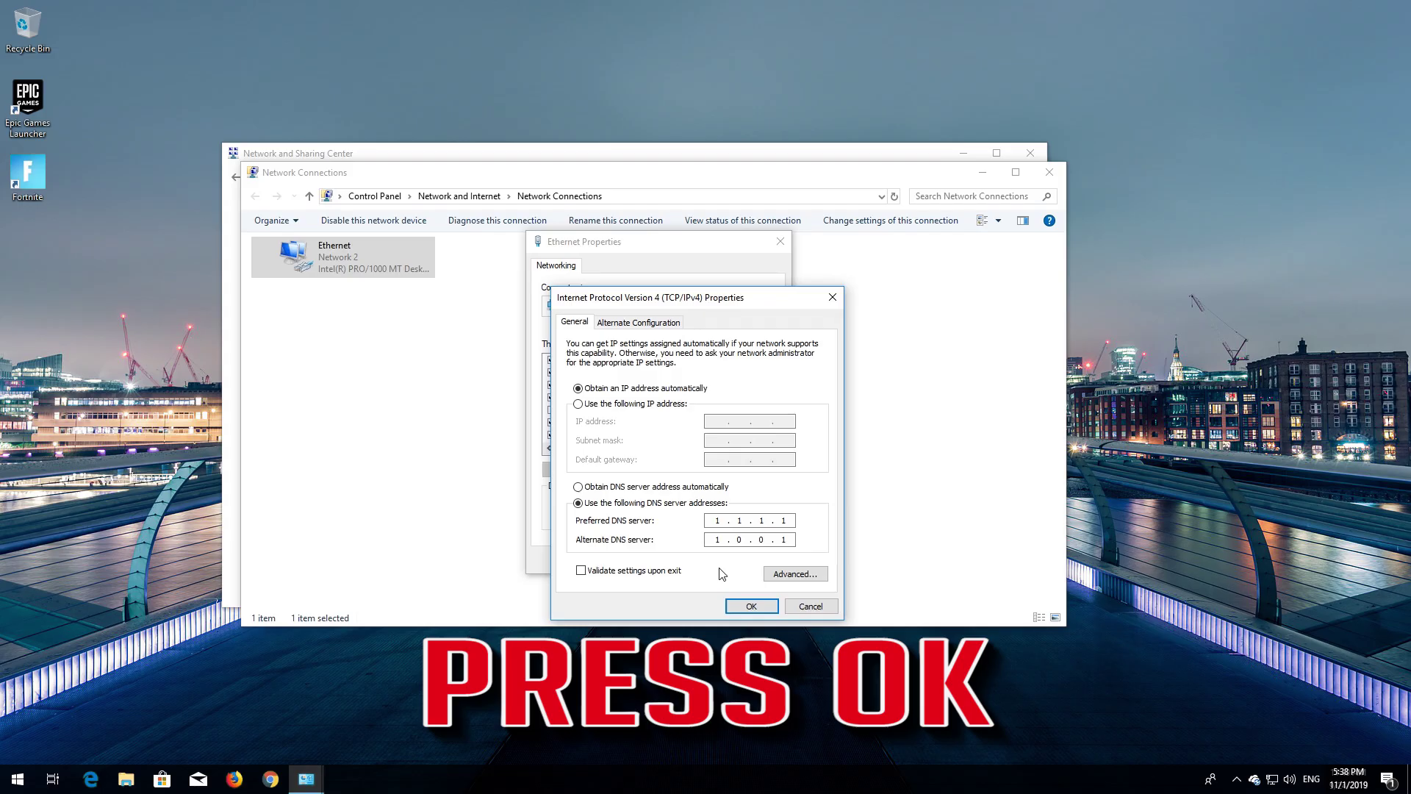
{"action": "left_click", "coordinate": [744, 607]}
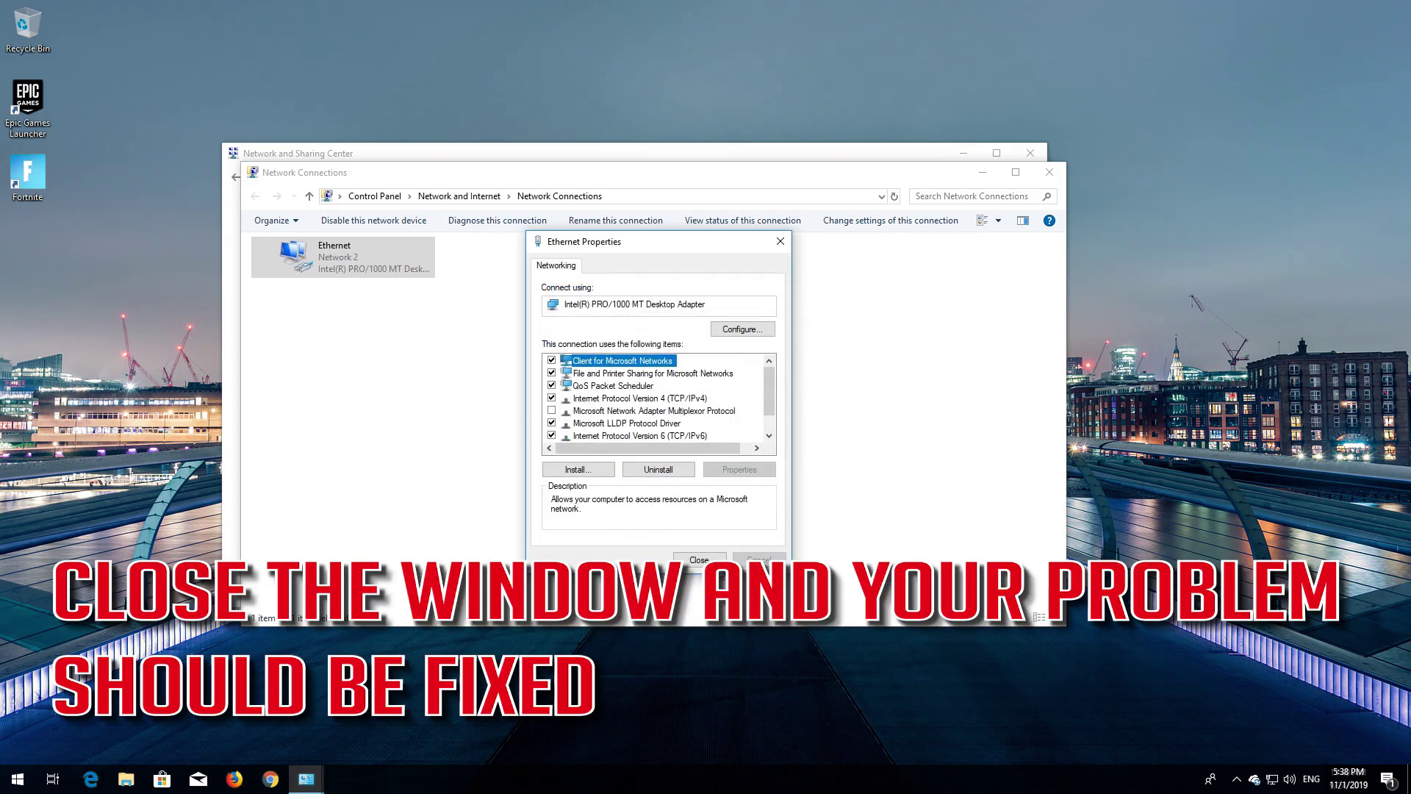
{"action": "left_click", "coordinate": [699, 560]}
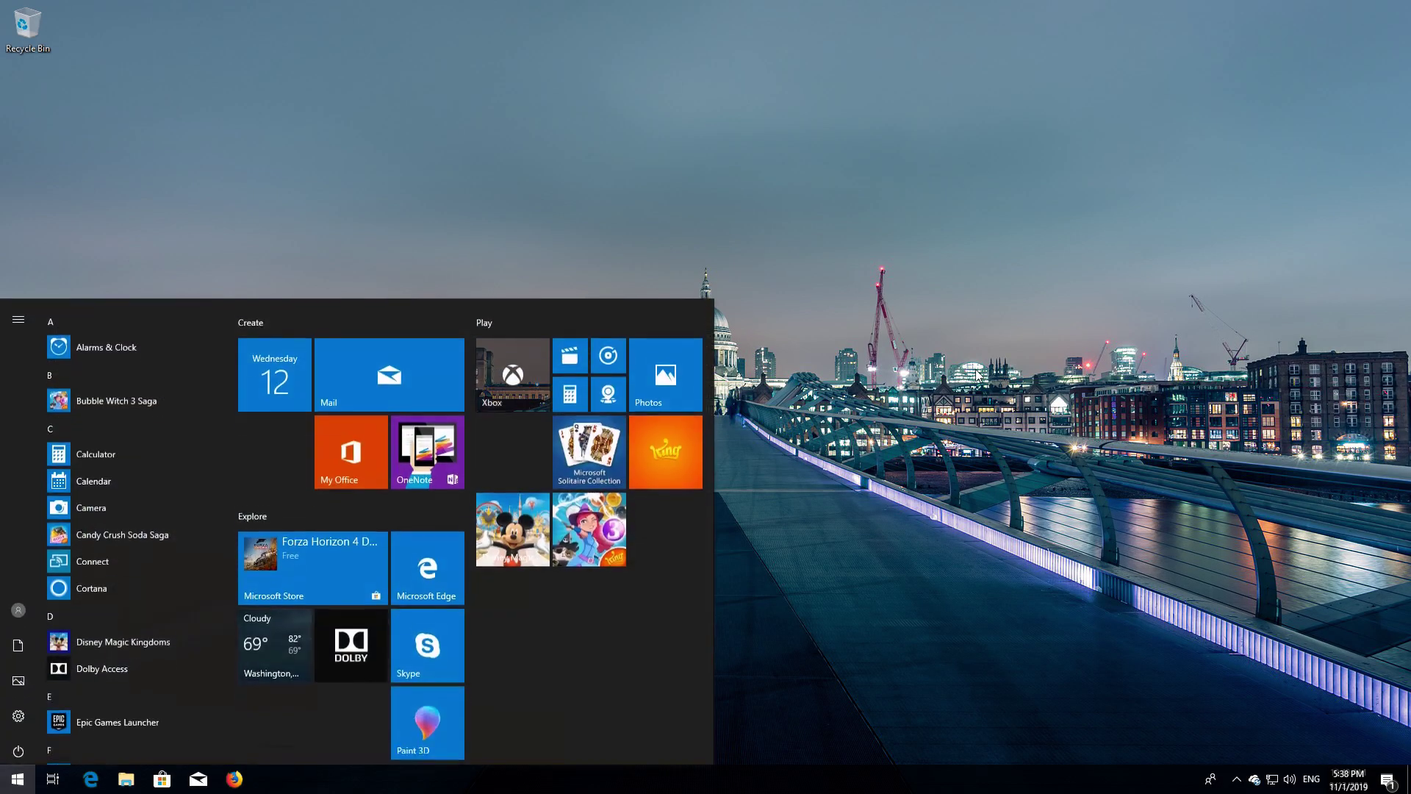
Search 'troubleshoot' and open the Troubleshoot settings page.
{"action": "type", "text": "trouble"}
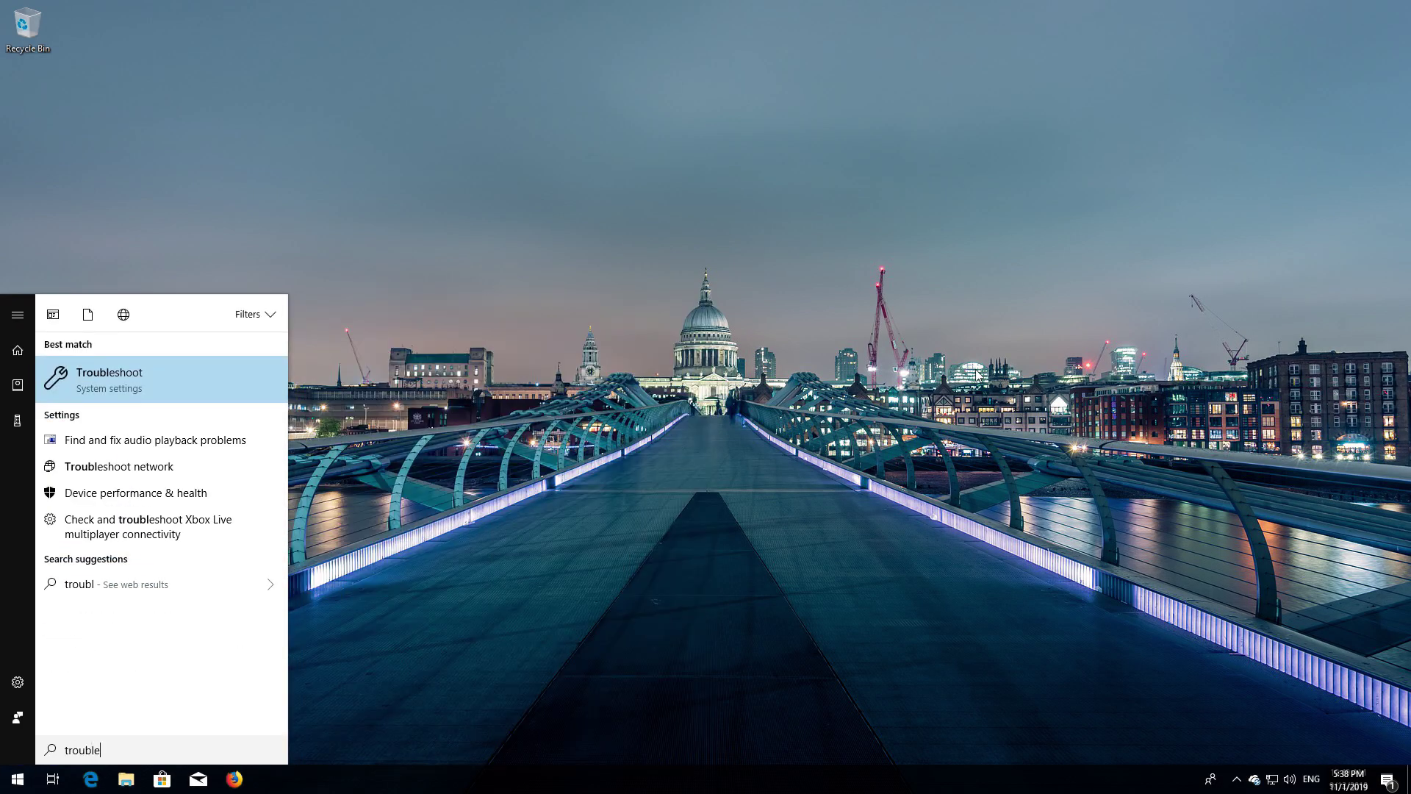
{"action": "type", "text": "shoo"}
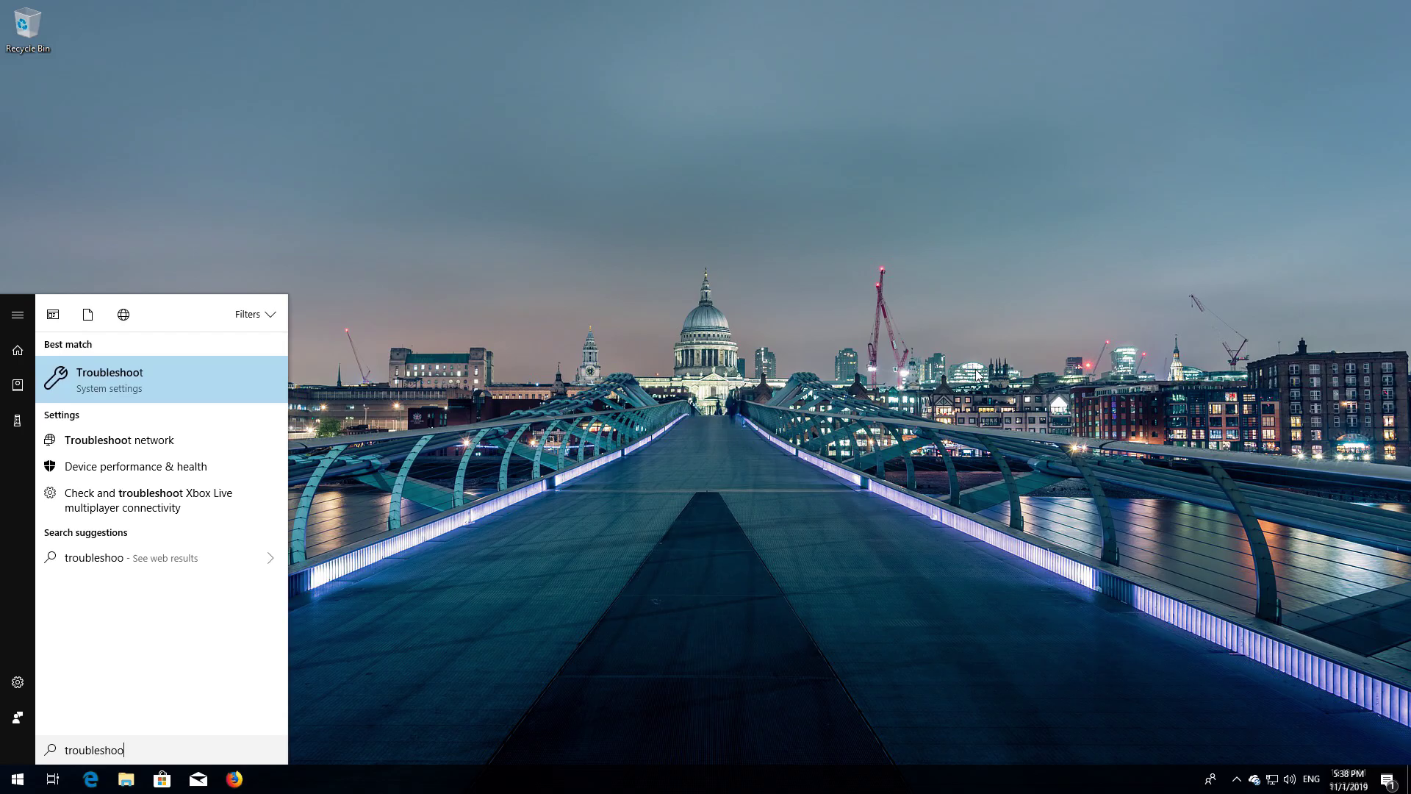
{"action": "type", "text": "t"}
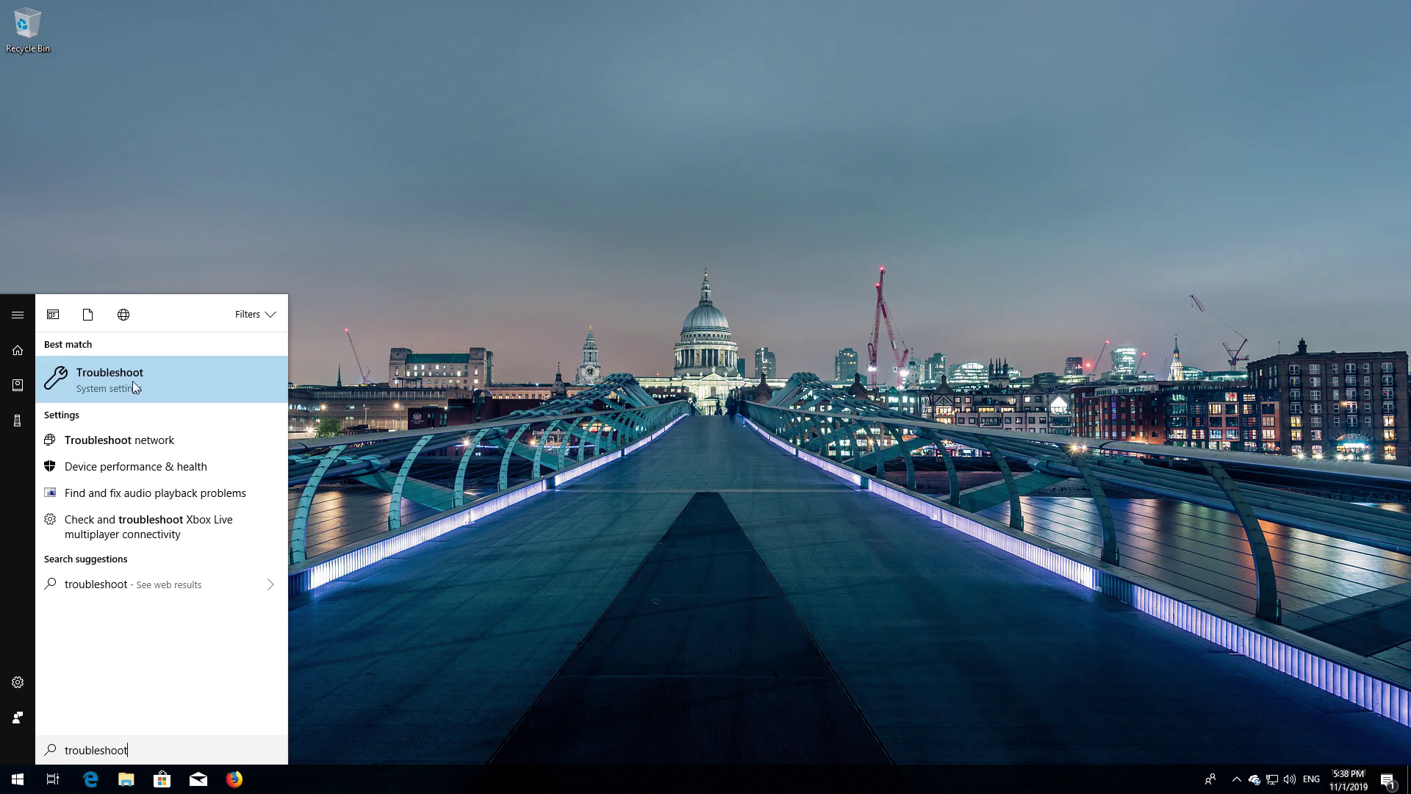
{"action": "left_click", "coordinate": [104, 378]}
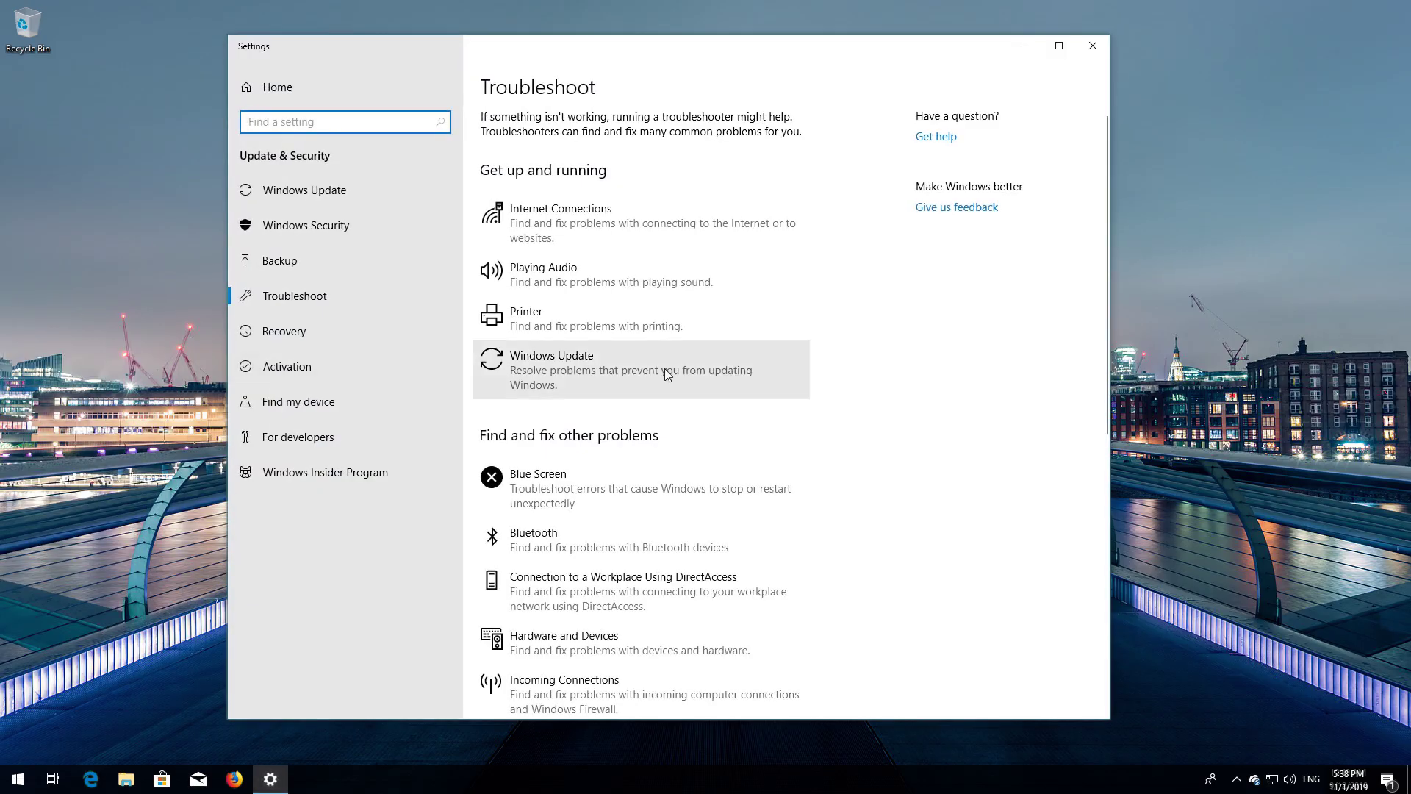
Run the Windows Update troubleshooter until it offers to install pending updates.
{"action": "left_click", "coordinate": [594, 370]}
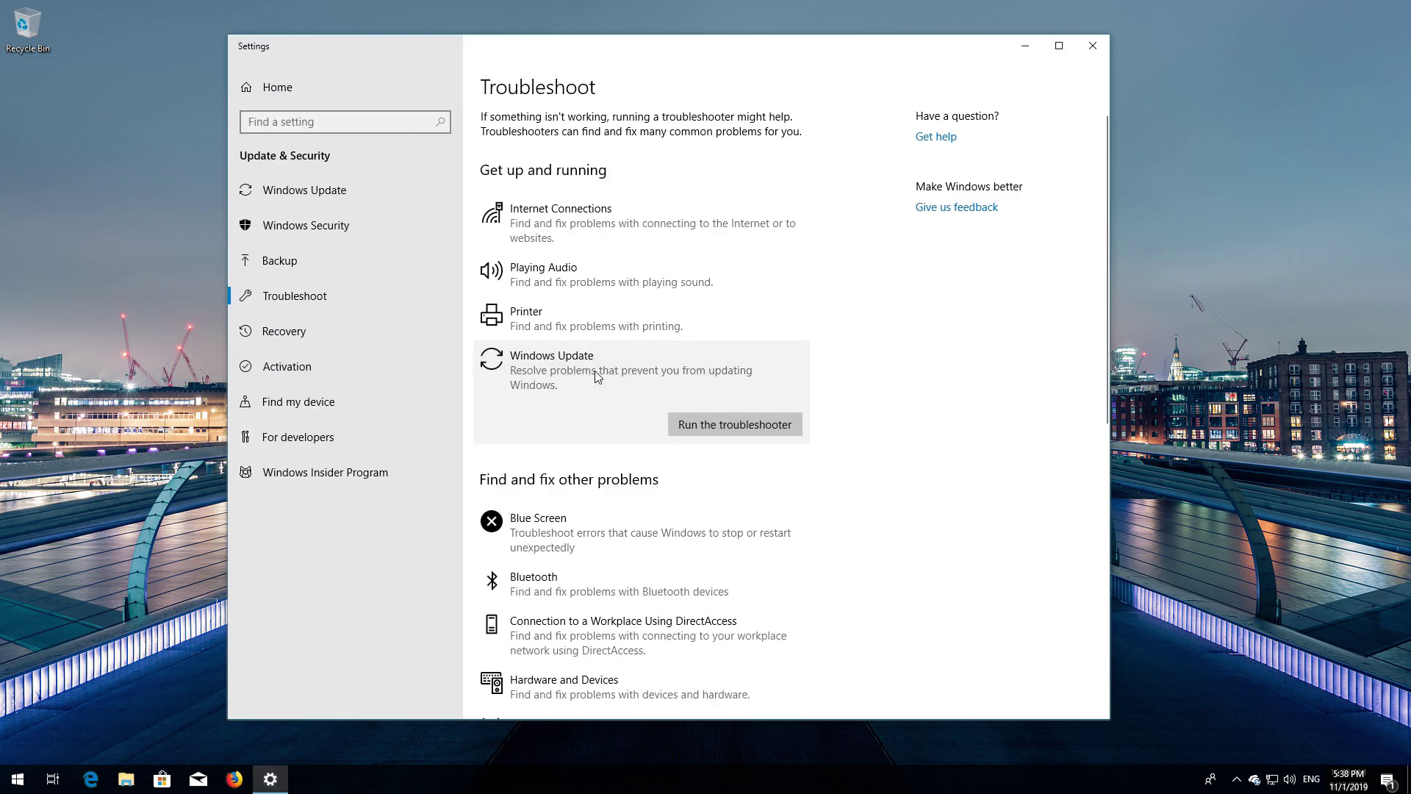
{"action": "left_click", "coordinate": [724, 425]}
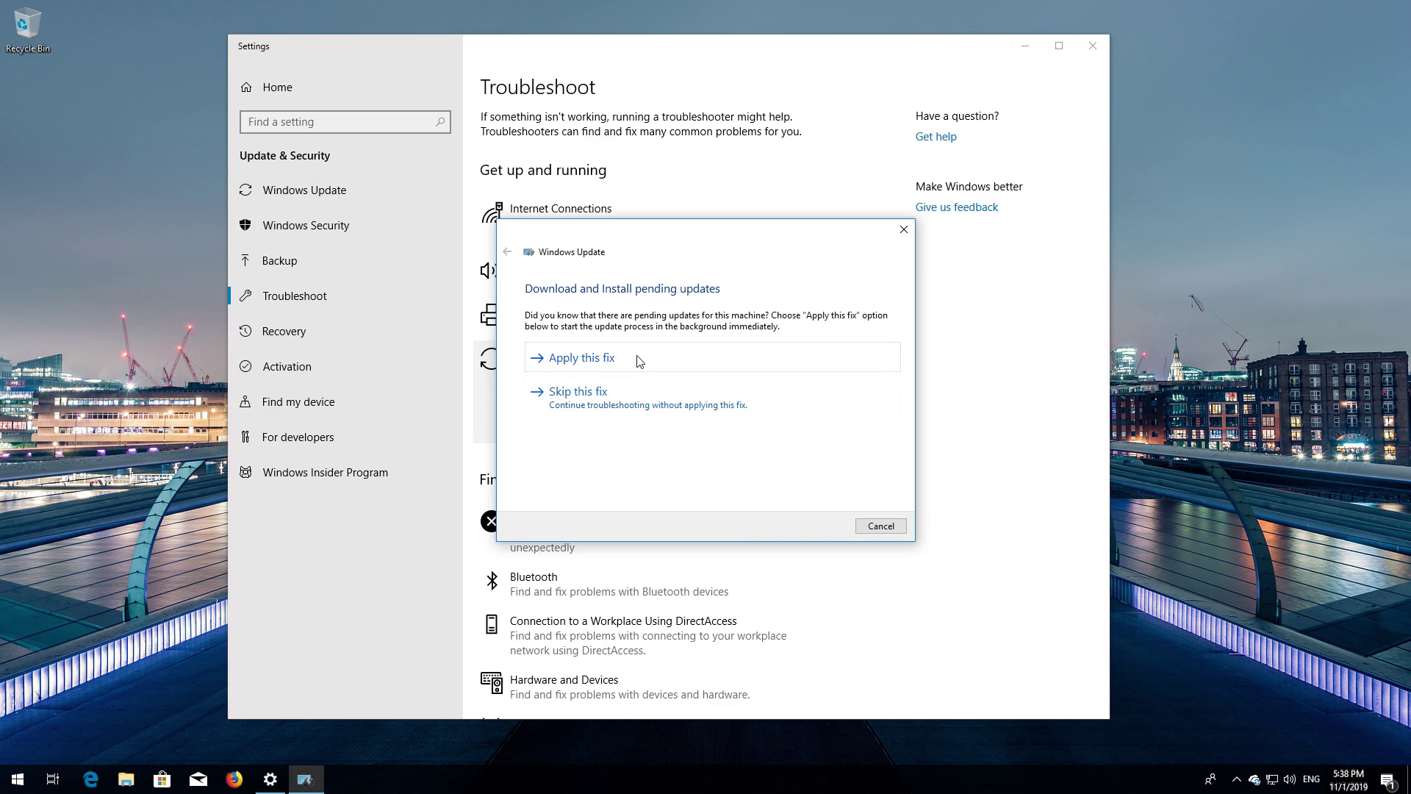
Apply the pending-updates fix, then close the troubleshooter and the Settings window.
{"action": "left_click", "coordinate": [626, 363]}
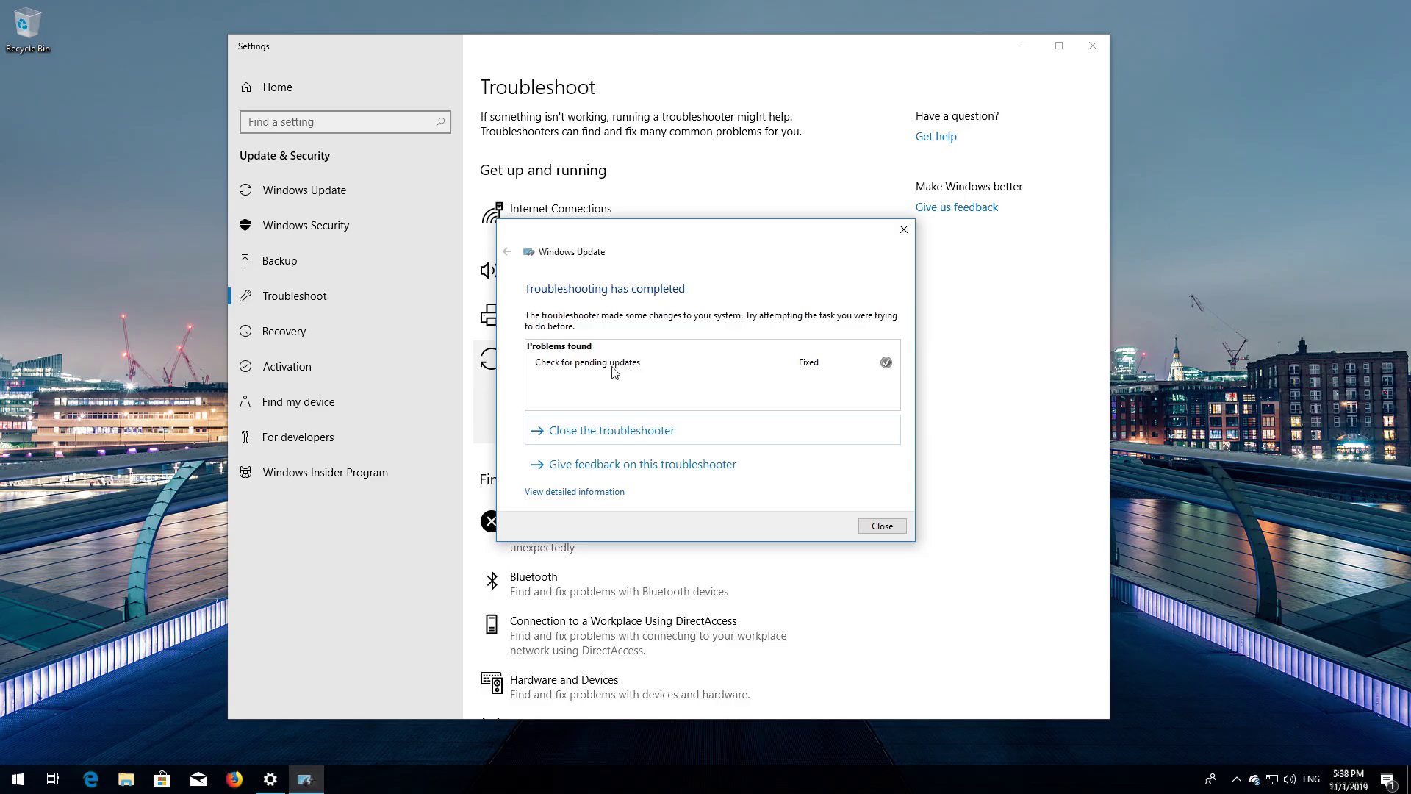
{"action": "left_click", "coordinate": [882, 526]}
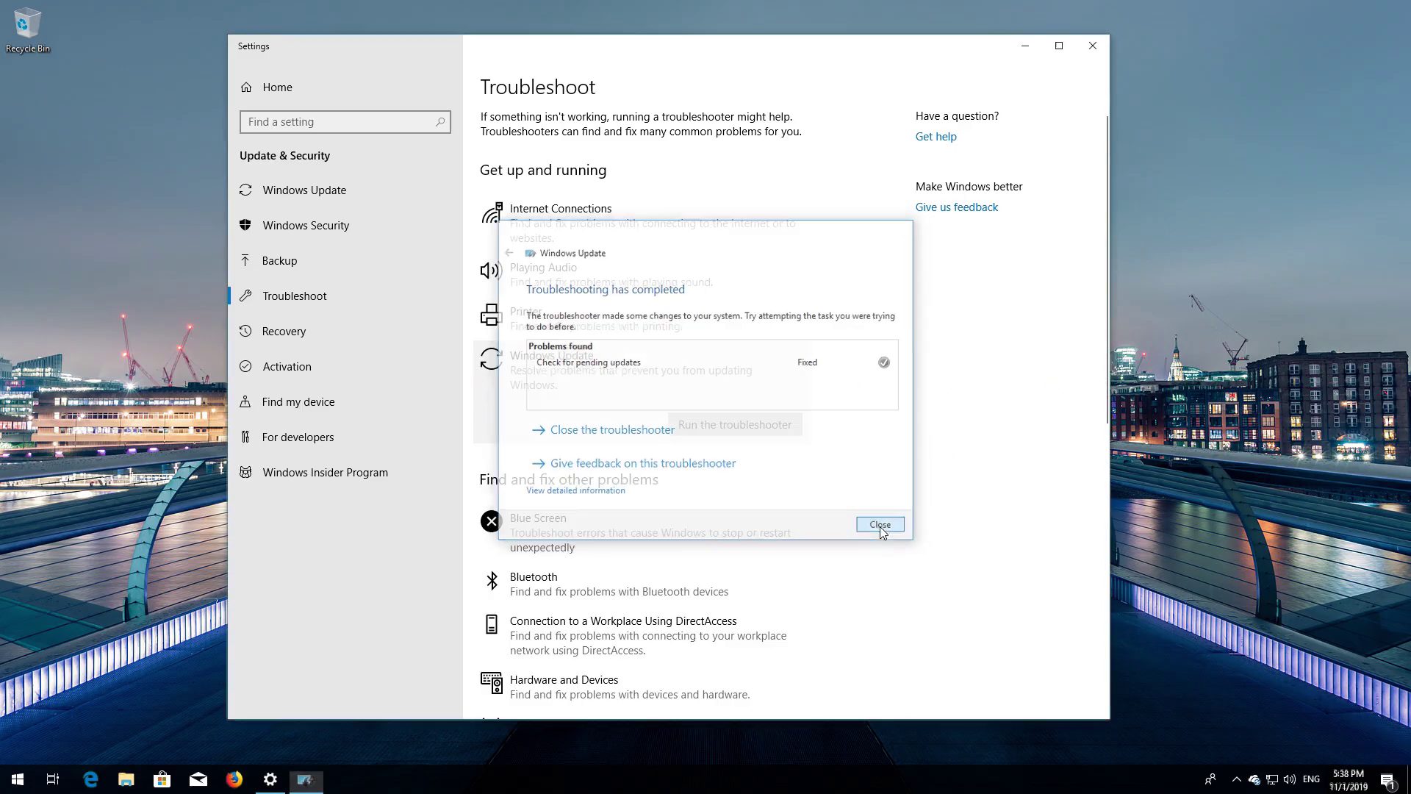
{"action": "left_click", "coordinate": [1093, 46]}
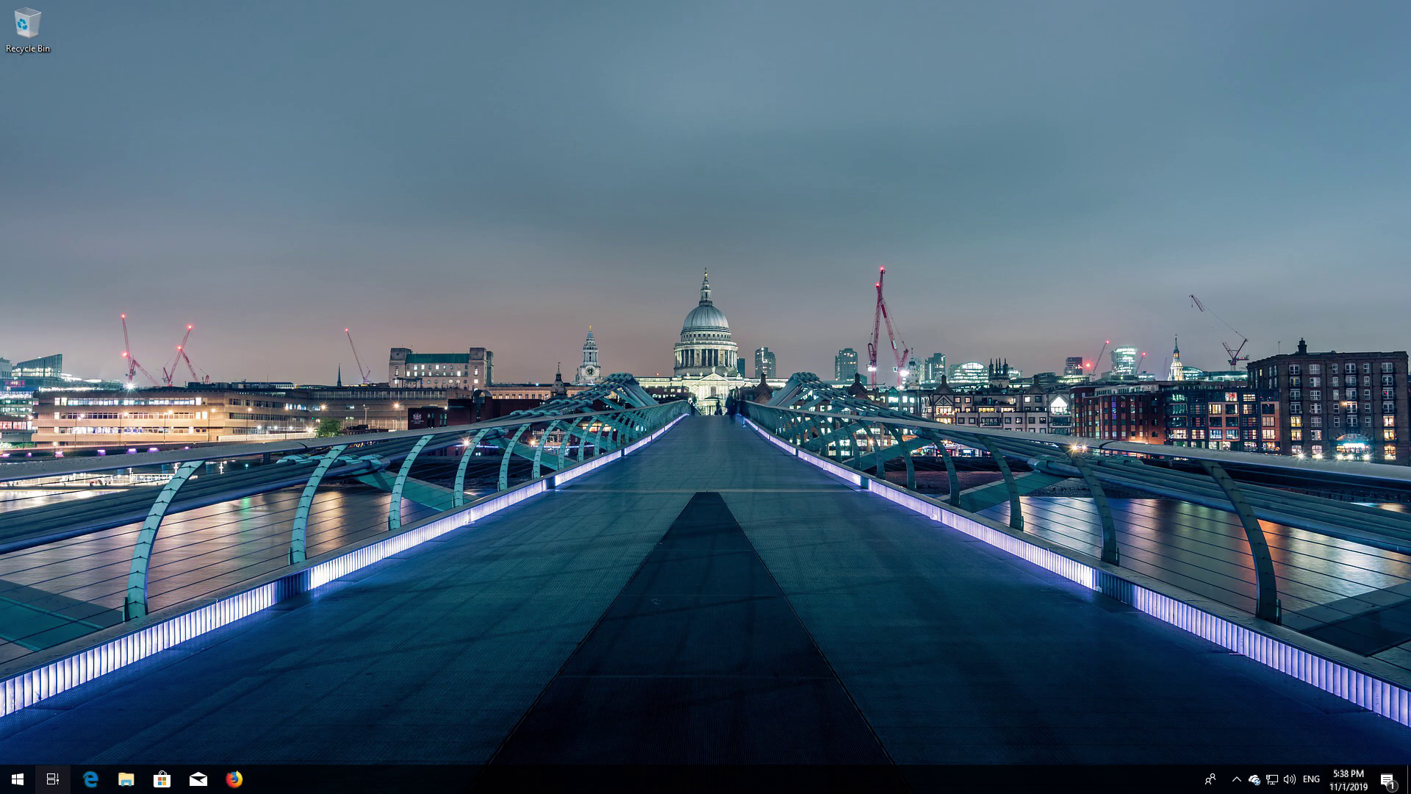
{"action": "left_click", "coordinate": [17, 779]}
Restart the PC, then find Command Prompt with a 'cmd' search and open its context menu.
{"action": "left_click", "coordinate": [17, 748]}
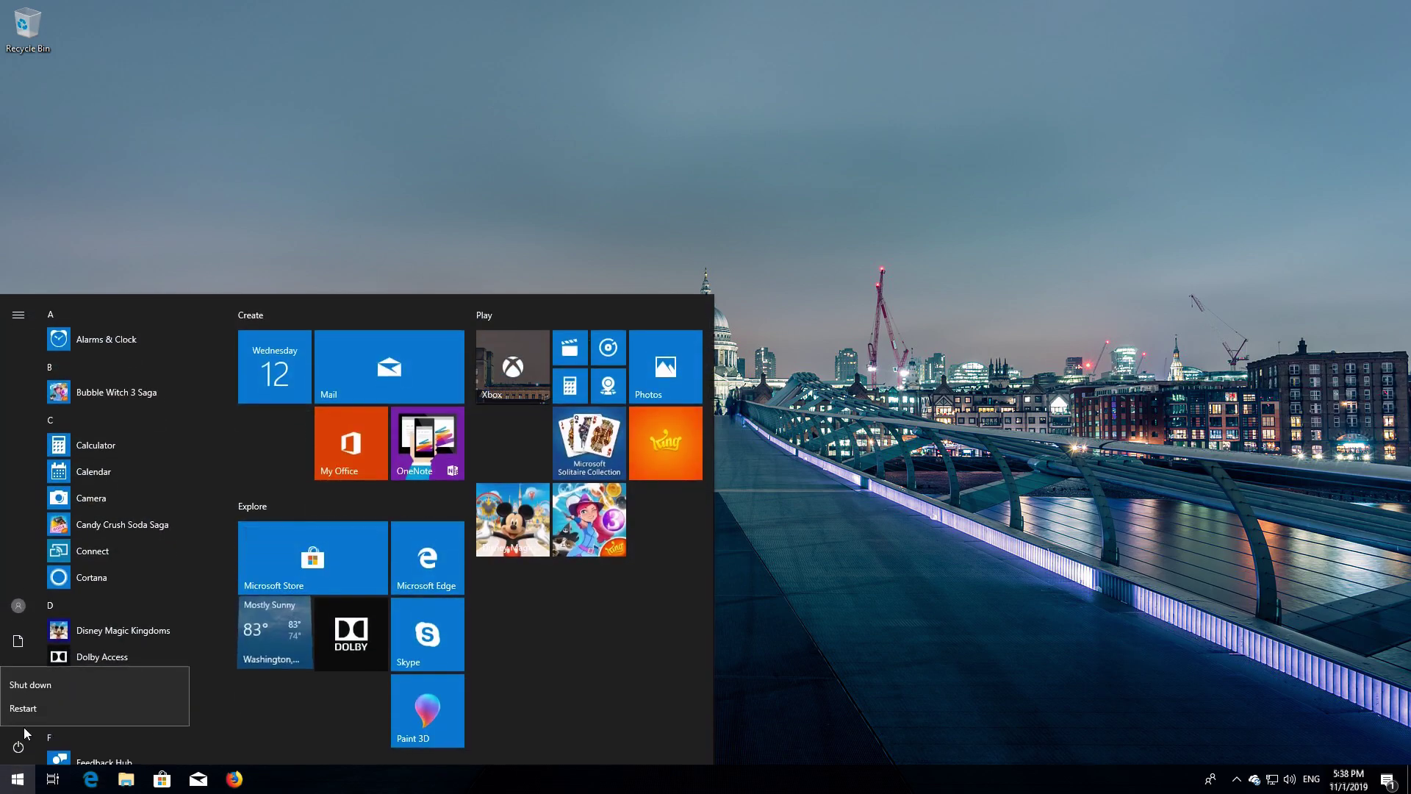
{"action": "left_click", "coordinate": [32, 712]}
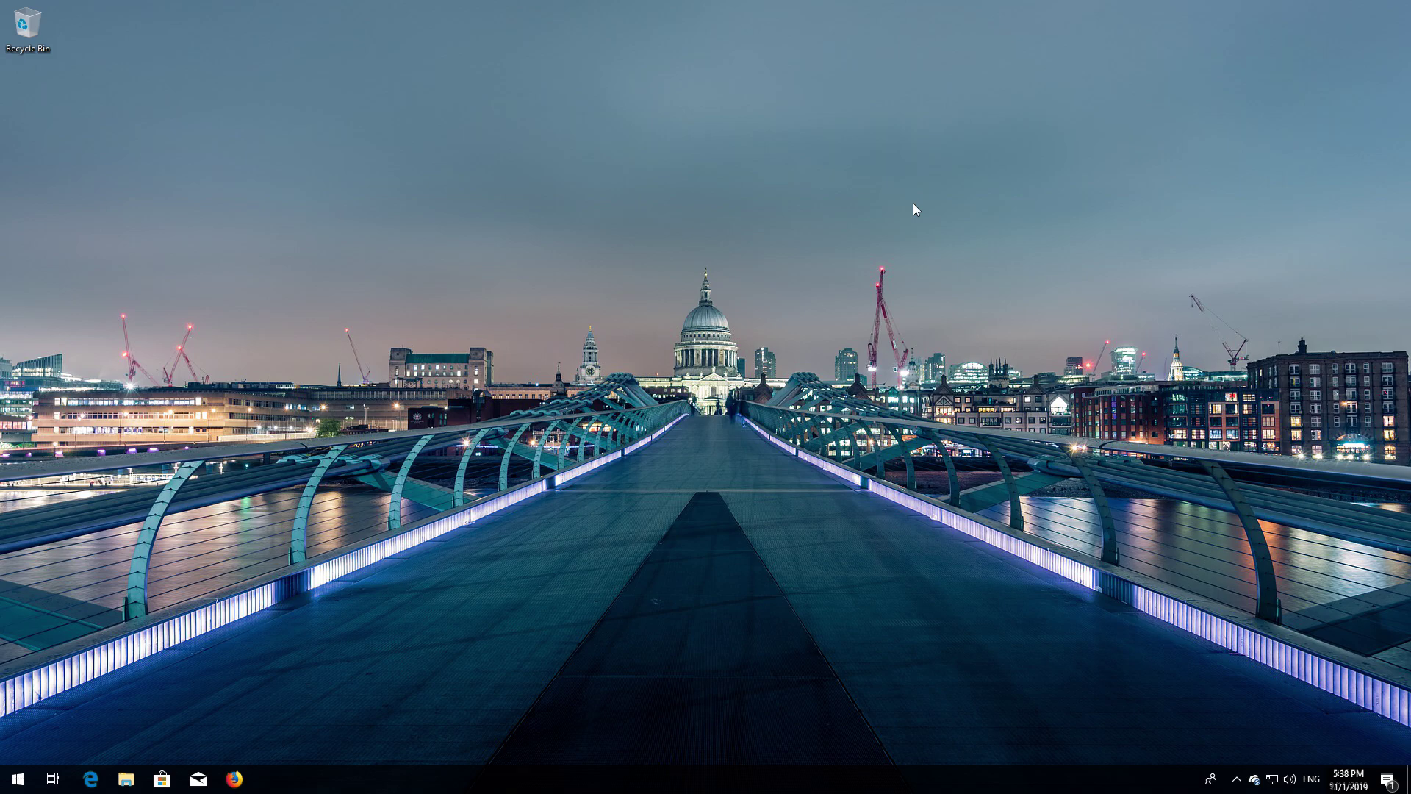
{"action": "key", "text": "super"}
{"action": "type", "text": "cmd"}
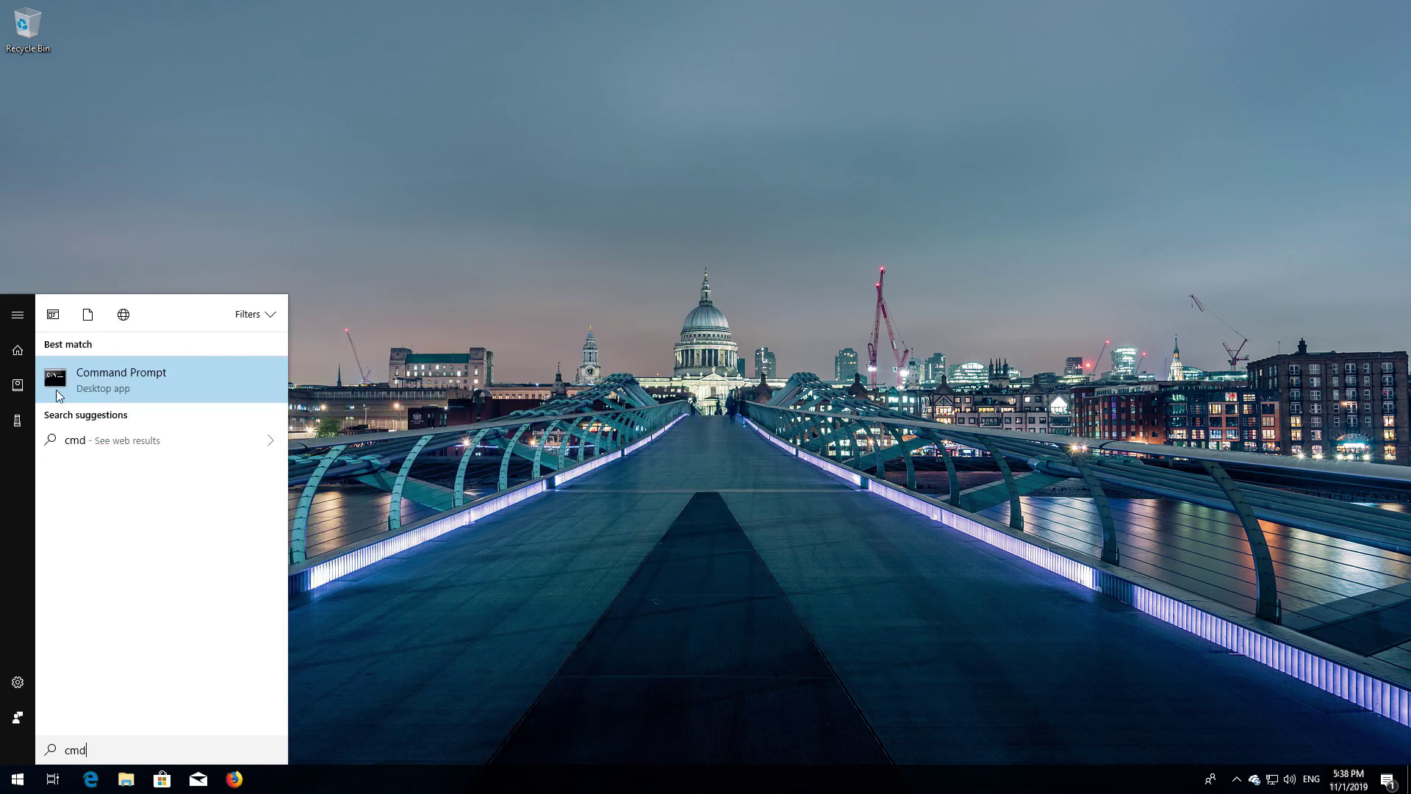
{"action": "right_click", "coordinate": [190, 376]}
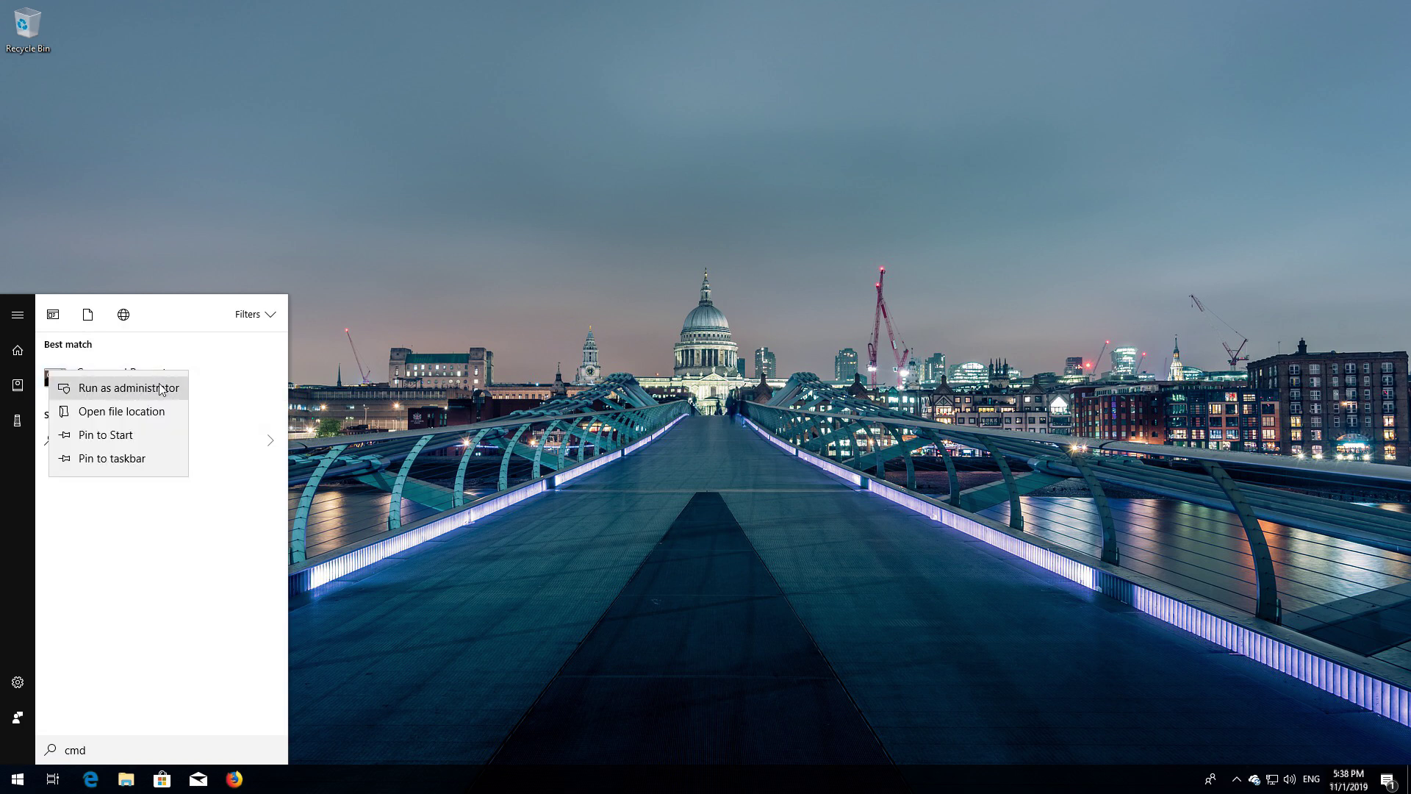
Run Command Prompt as administrator, approve the UAC prompt, and centre the window.
{"action": "left_click", "coordinate": [102, 393]}
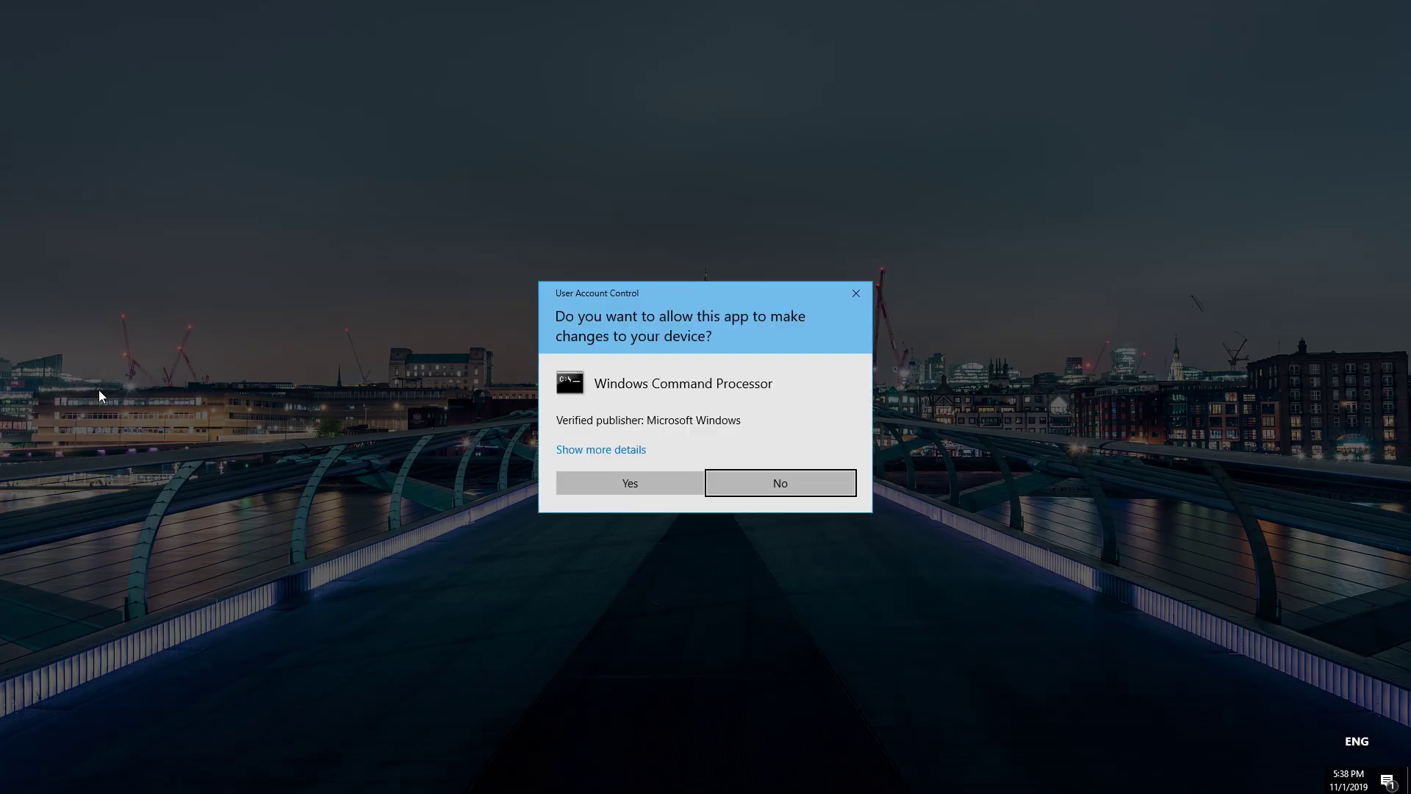
{"action": "left_click", "coordinate": [635, 485]}
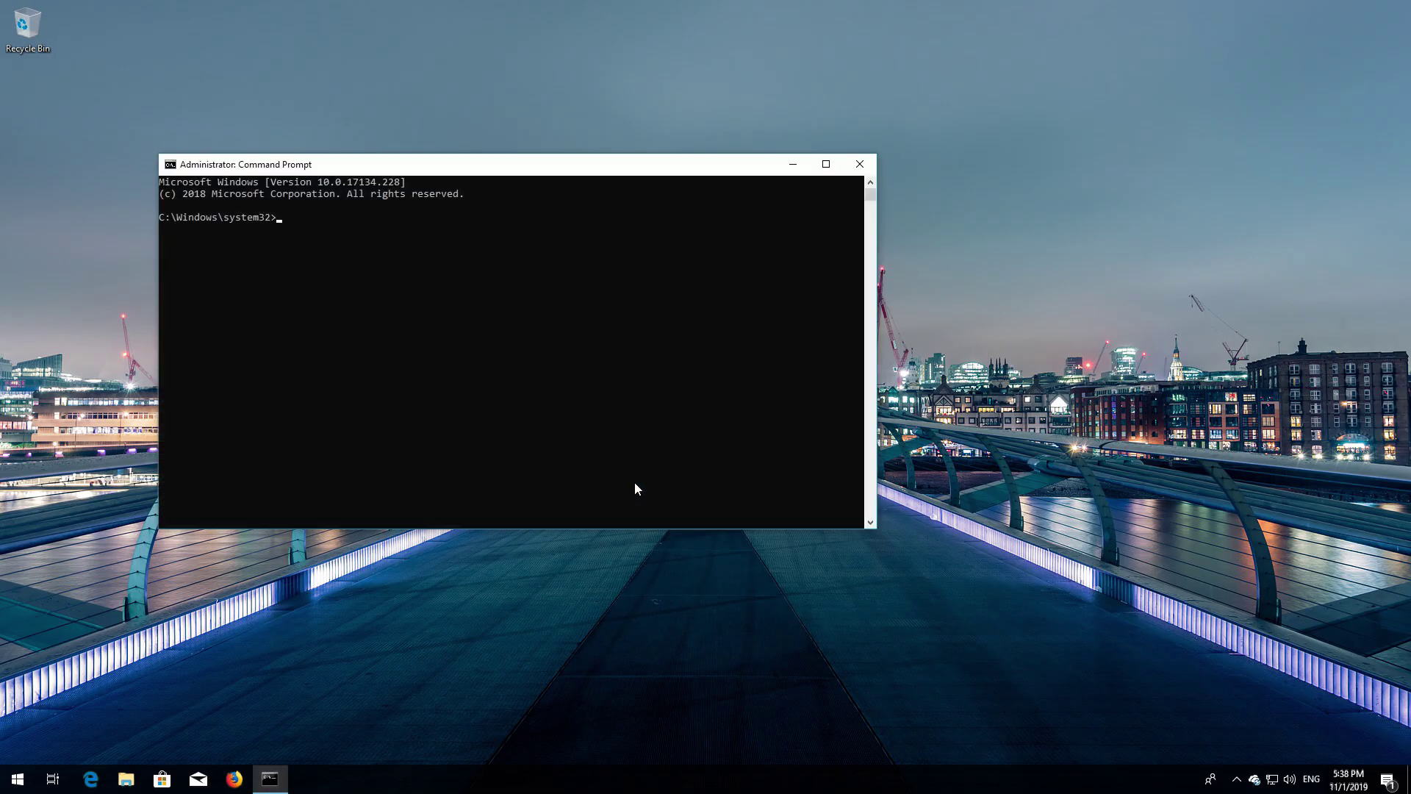
{"action": "left_click_drag", "start_coordinate": [441, 167], "coordinate": [637, 218]}
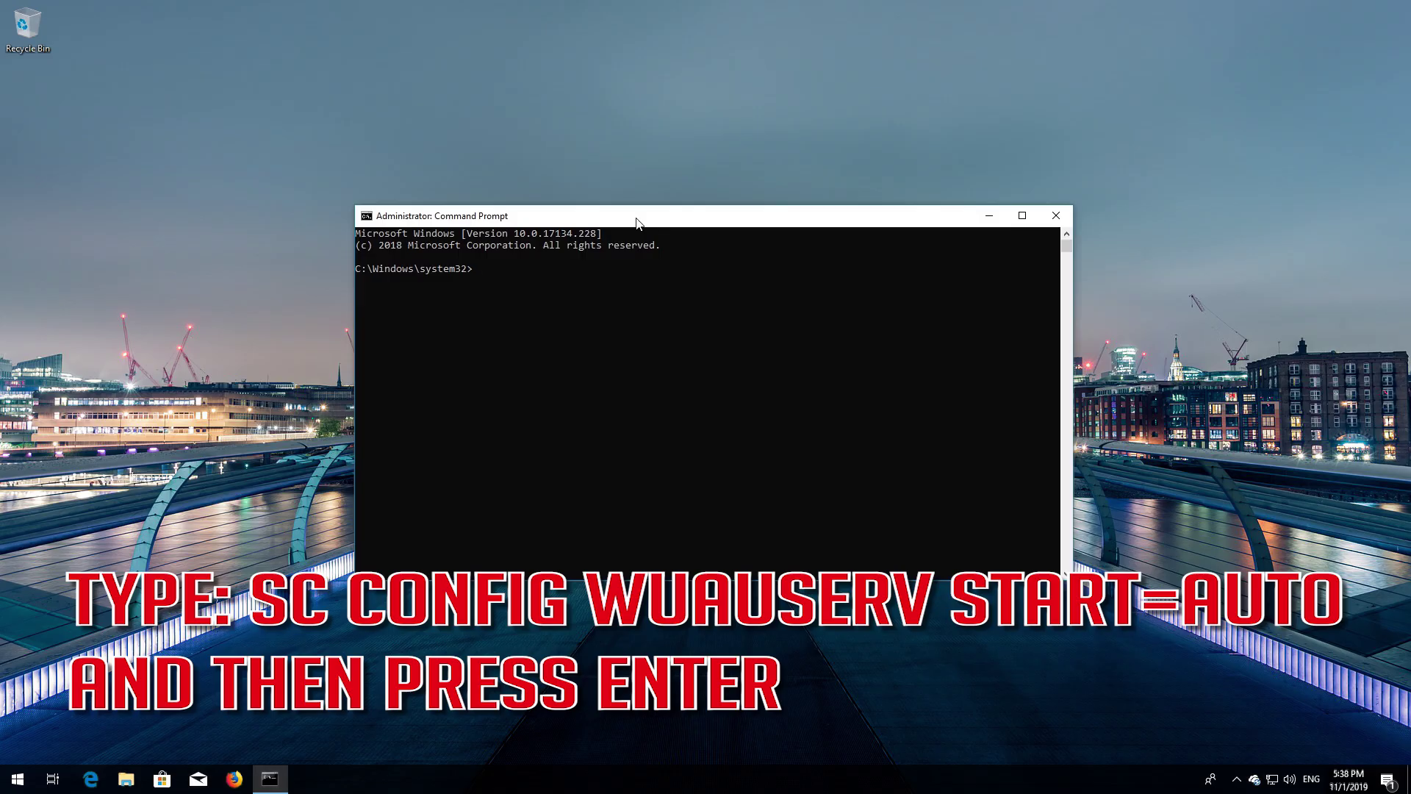
Set wuauserv, bits, cryptsvc and trustedinstaller to start=auto with sc config, then exit.
{"action": "type", "text": "SC config wuauserv start=auto"}
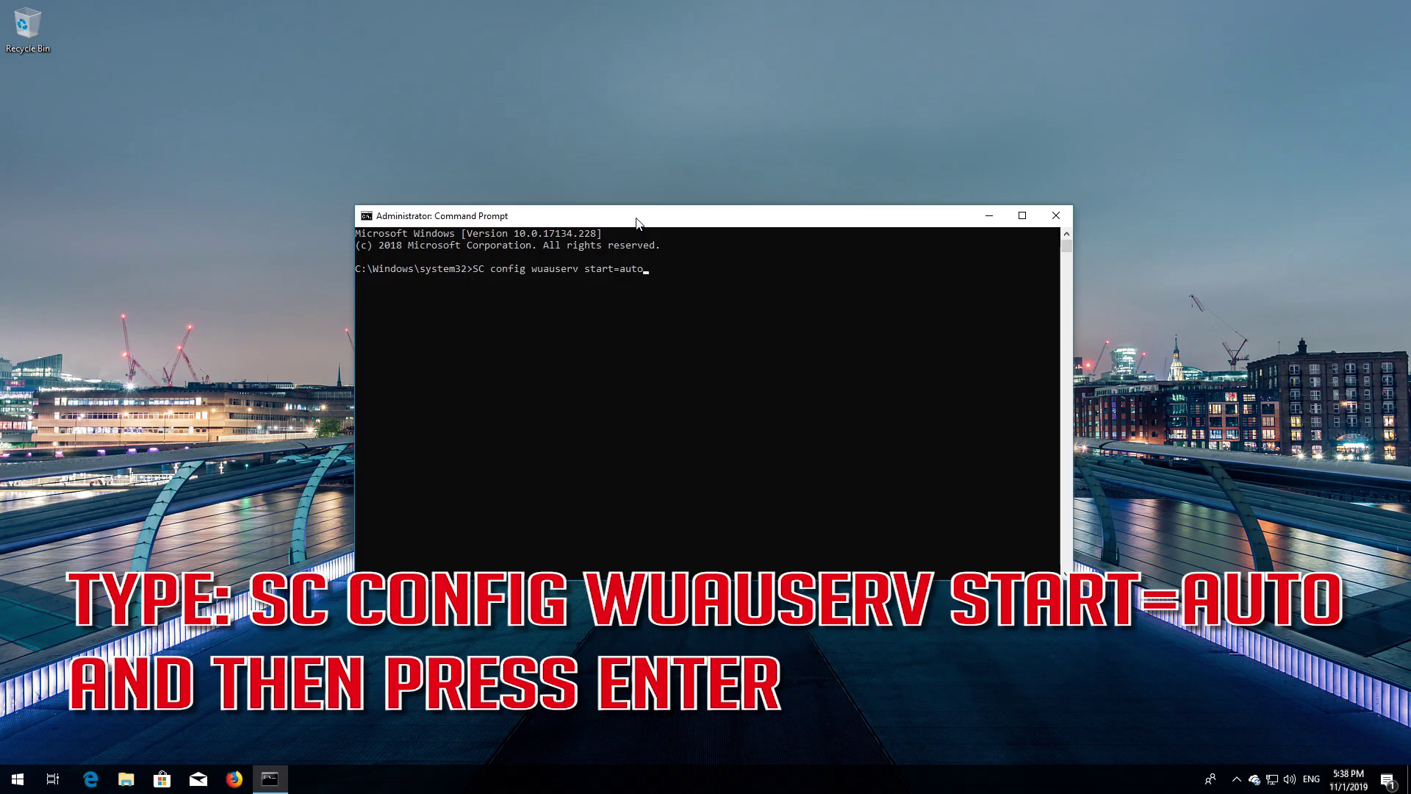
{"action": "key", "text": "Return"}
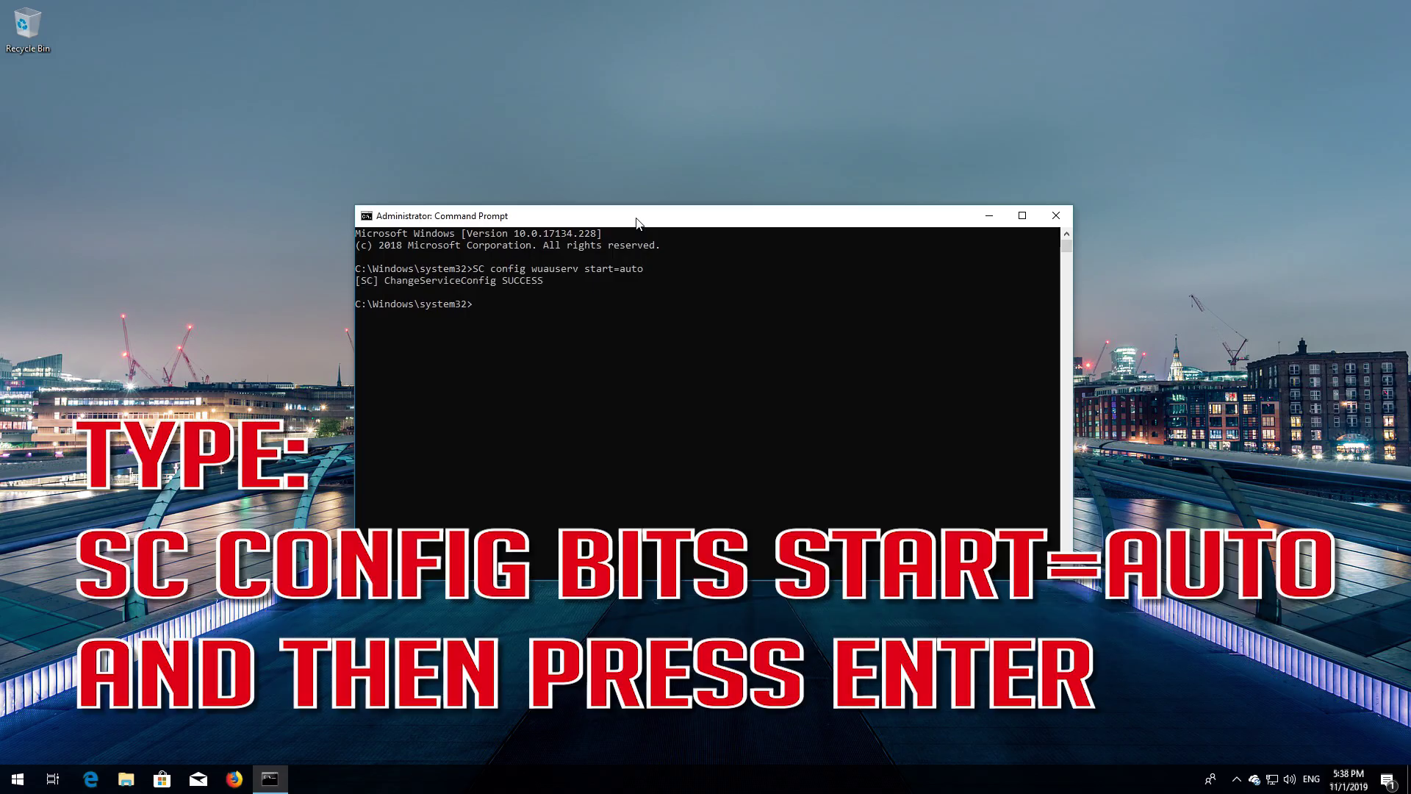
{"action": "type", "text": "SC config bits"}
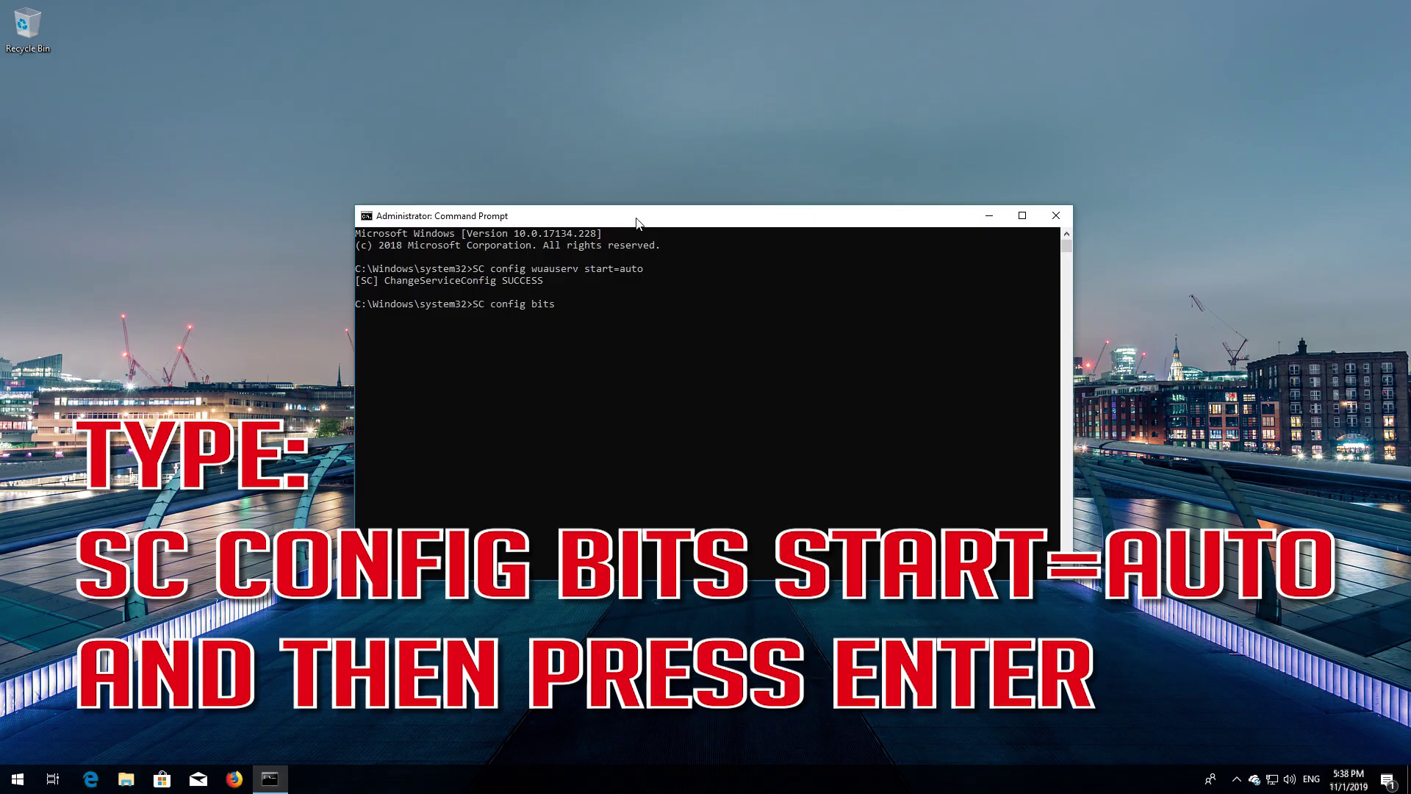
{"action": "type", "text": " start=auto"}
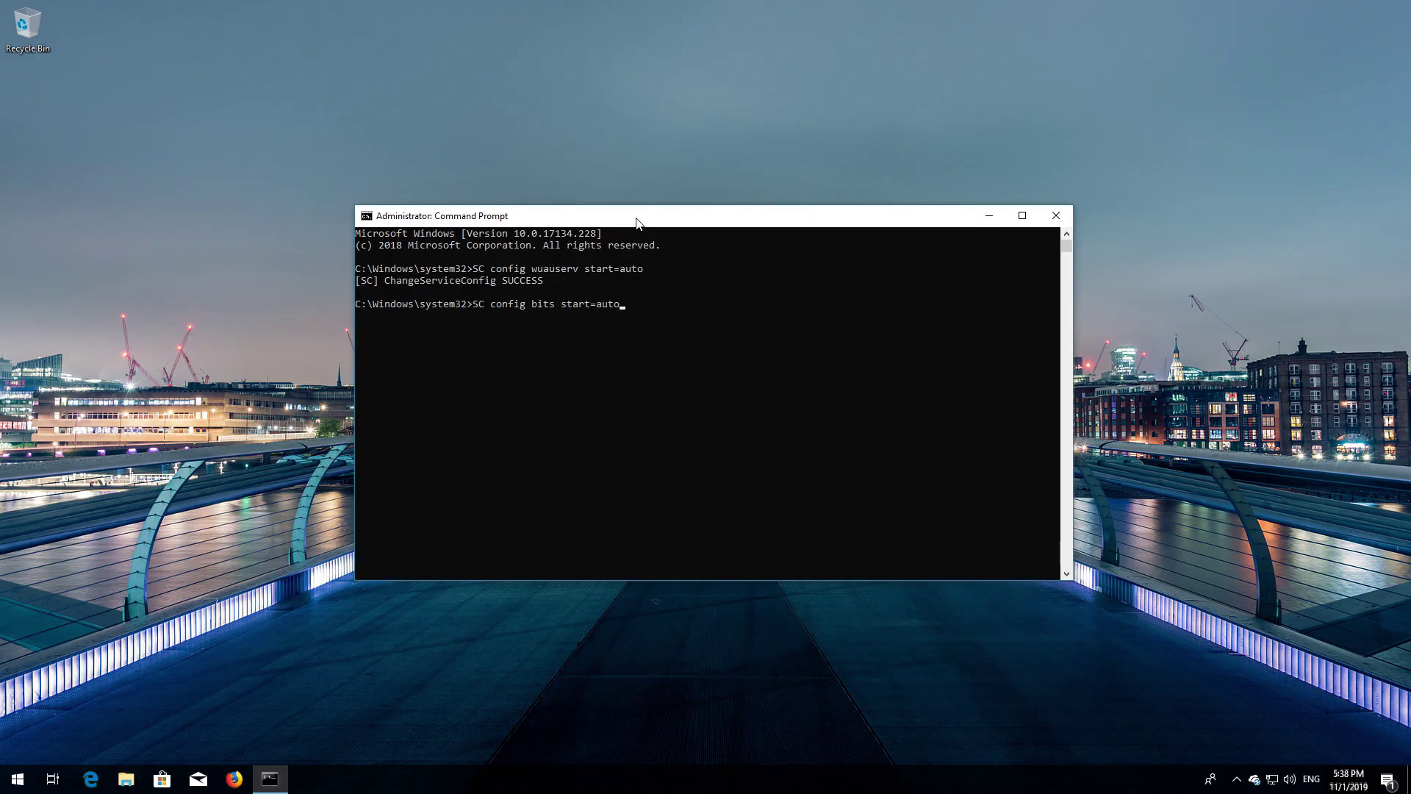
{"action": "key", "text": "Return"}
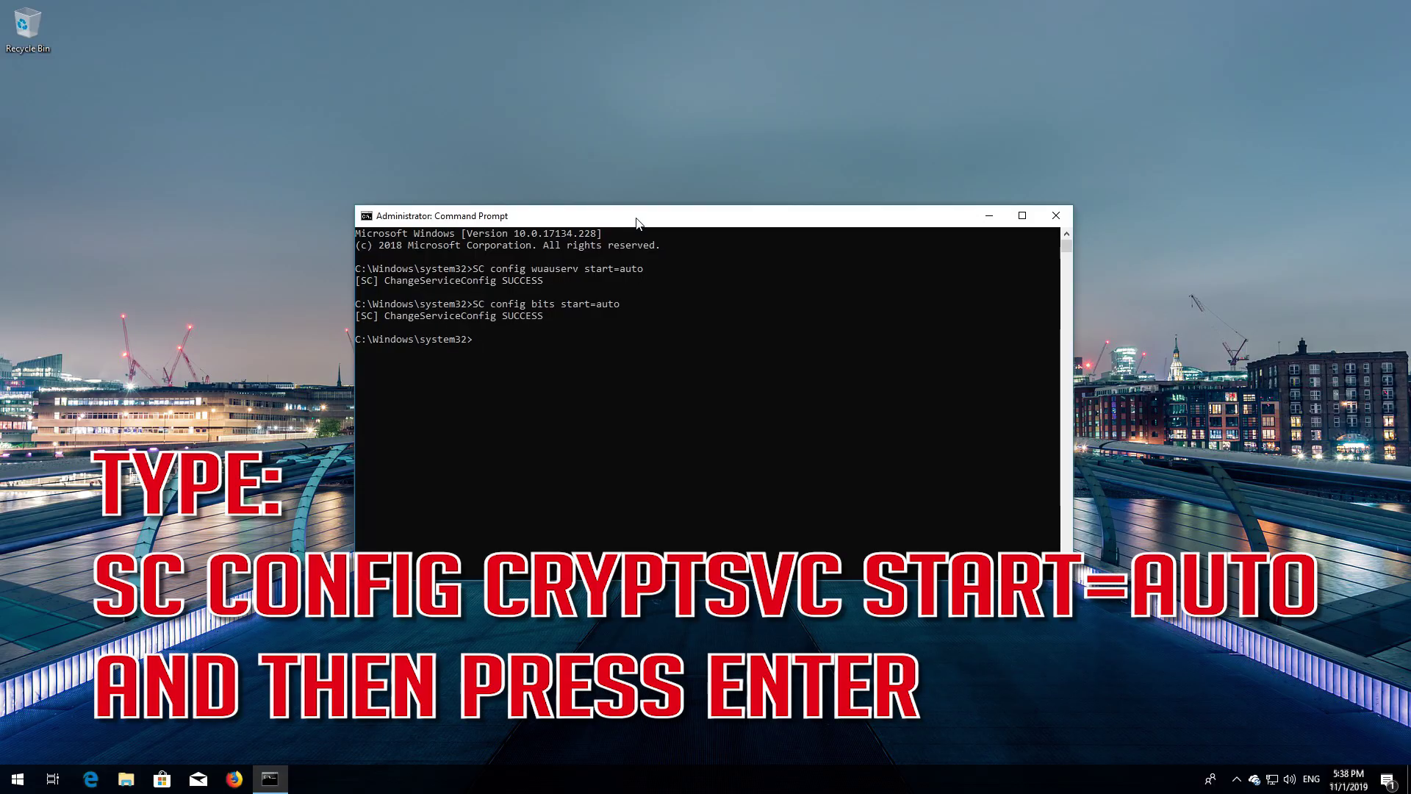
{"action": "type", "text": "SC config cryptsvc start=auto ["}
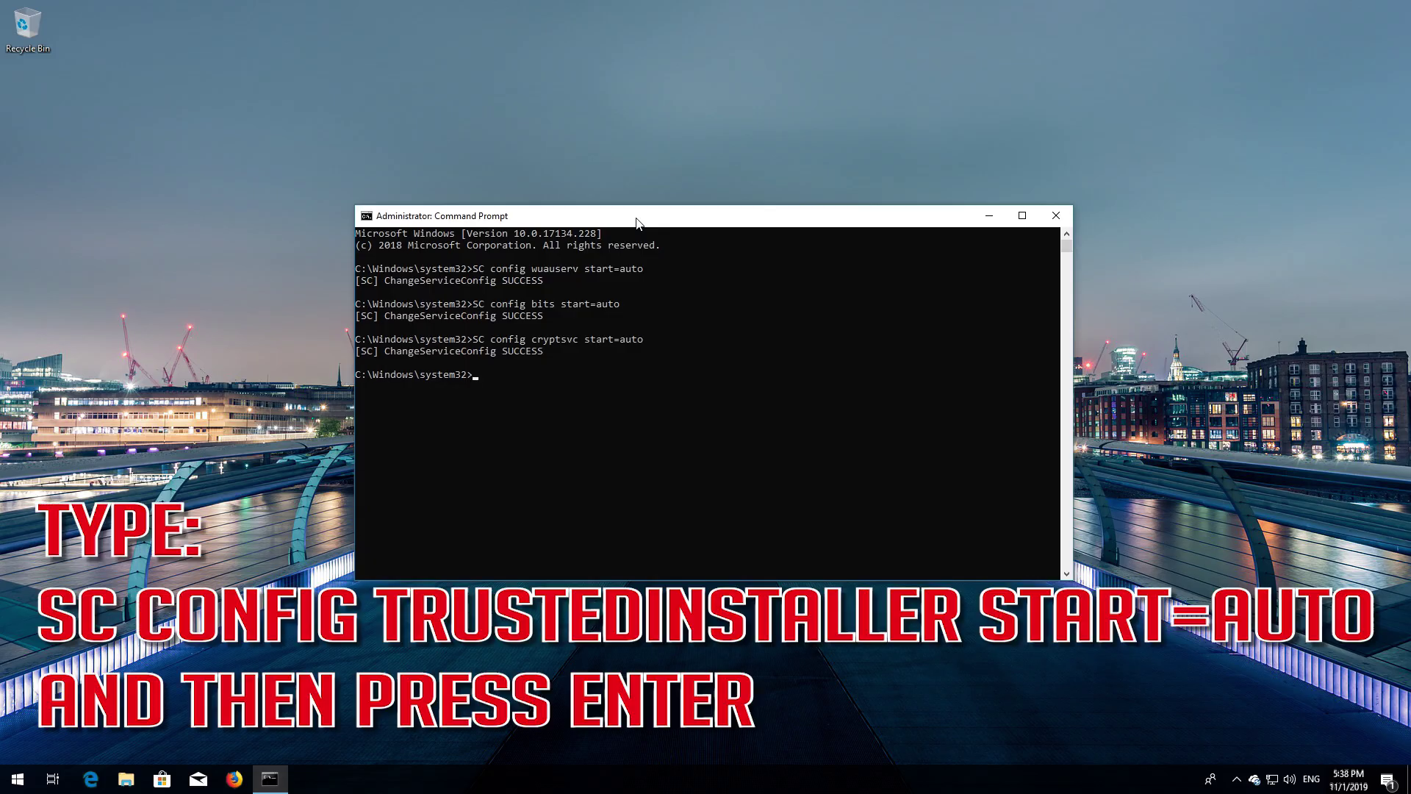
{"action": "type", "text": "SC]"}
{"action": "type", "text": " ChangeServiceConfig"}
{"action": "type", "text": " SUCCESS  C:\\Windows\\system32>SC config trusted"}
{"action": "type", "text": "installer"}
{"action": "type", "text": " start="}
{"action": "type", "text": "aut"}
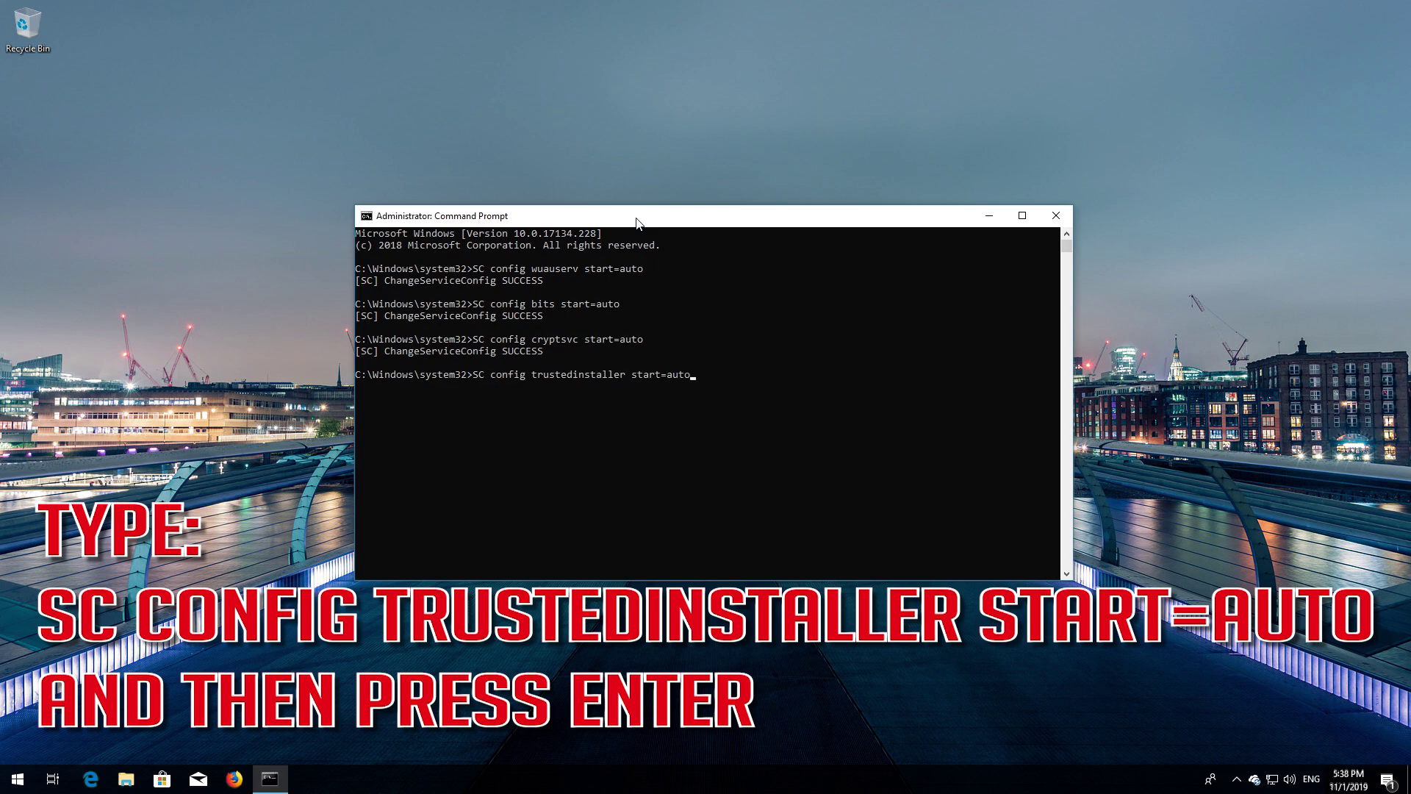
{"action": "type", "text": "o"}
{"action": "key", "text": "Return"}
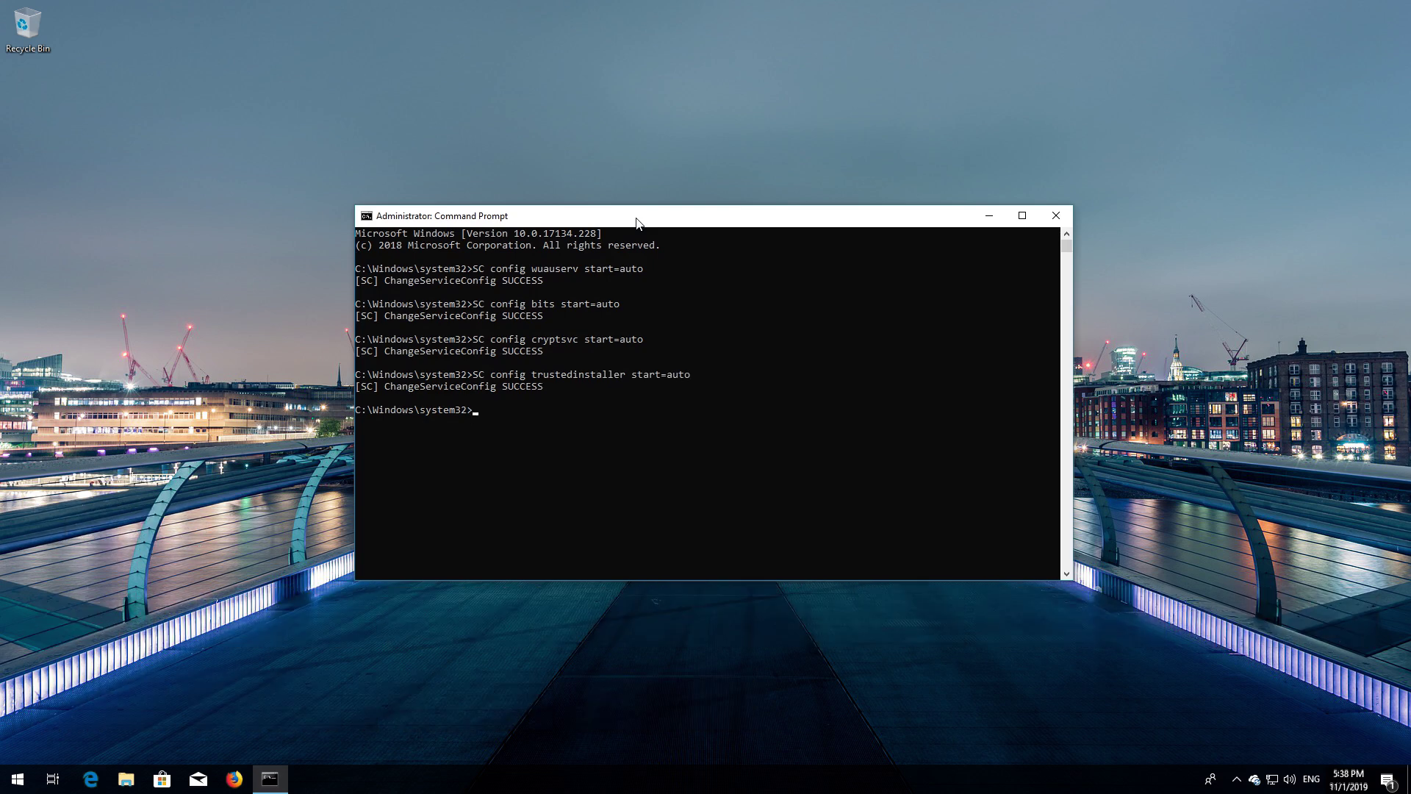
{"action": "type", "text": "exit"}
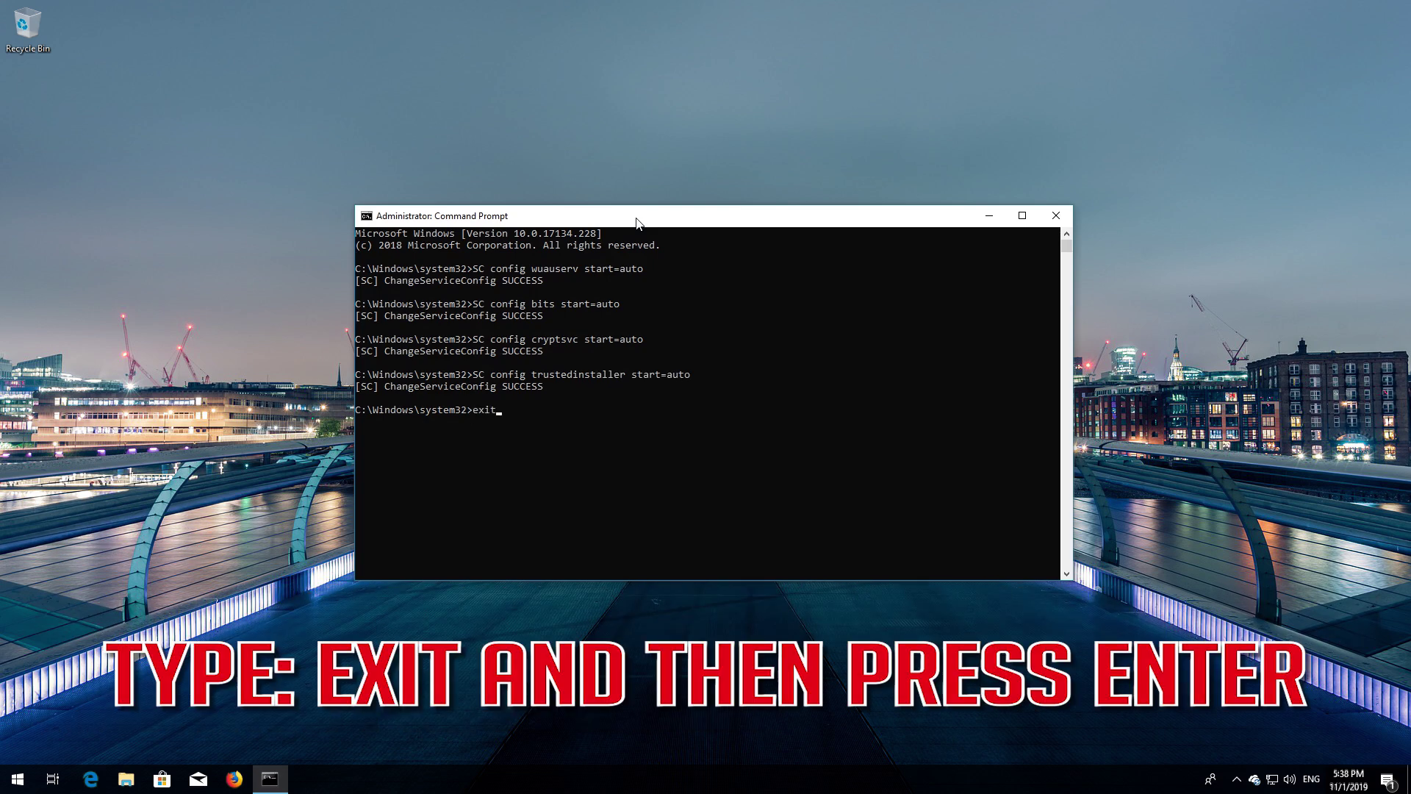
{"action": "key", "text": "Return"}
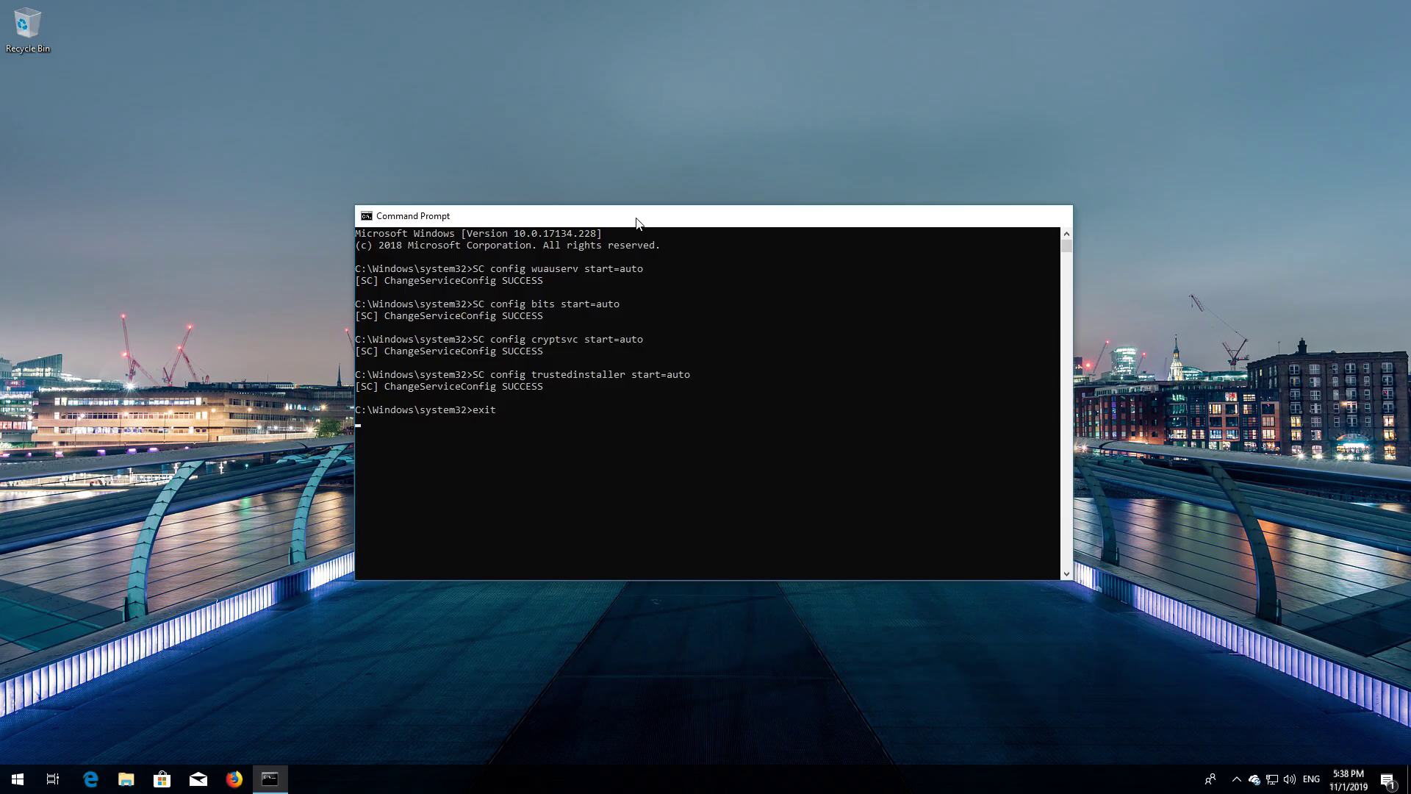
Restart the PC using Restart in the Start menu's Power options.
{"action": "key", "text": "super"}
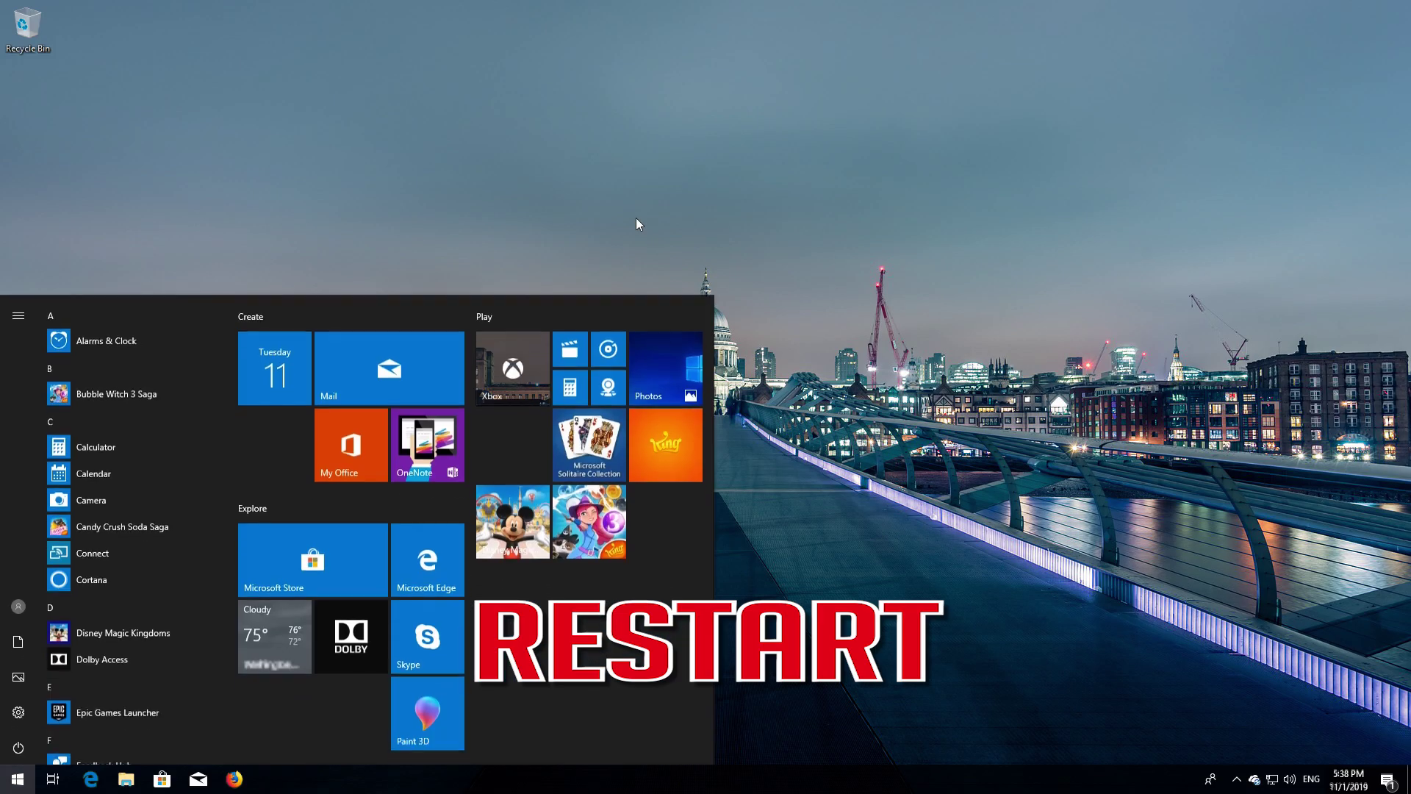
{"action": "left_click", "coordinate": [18, 747]}
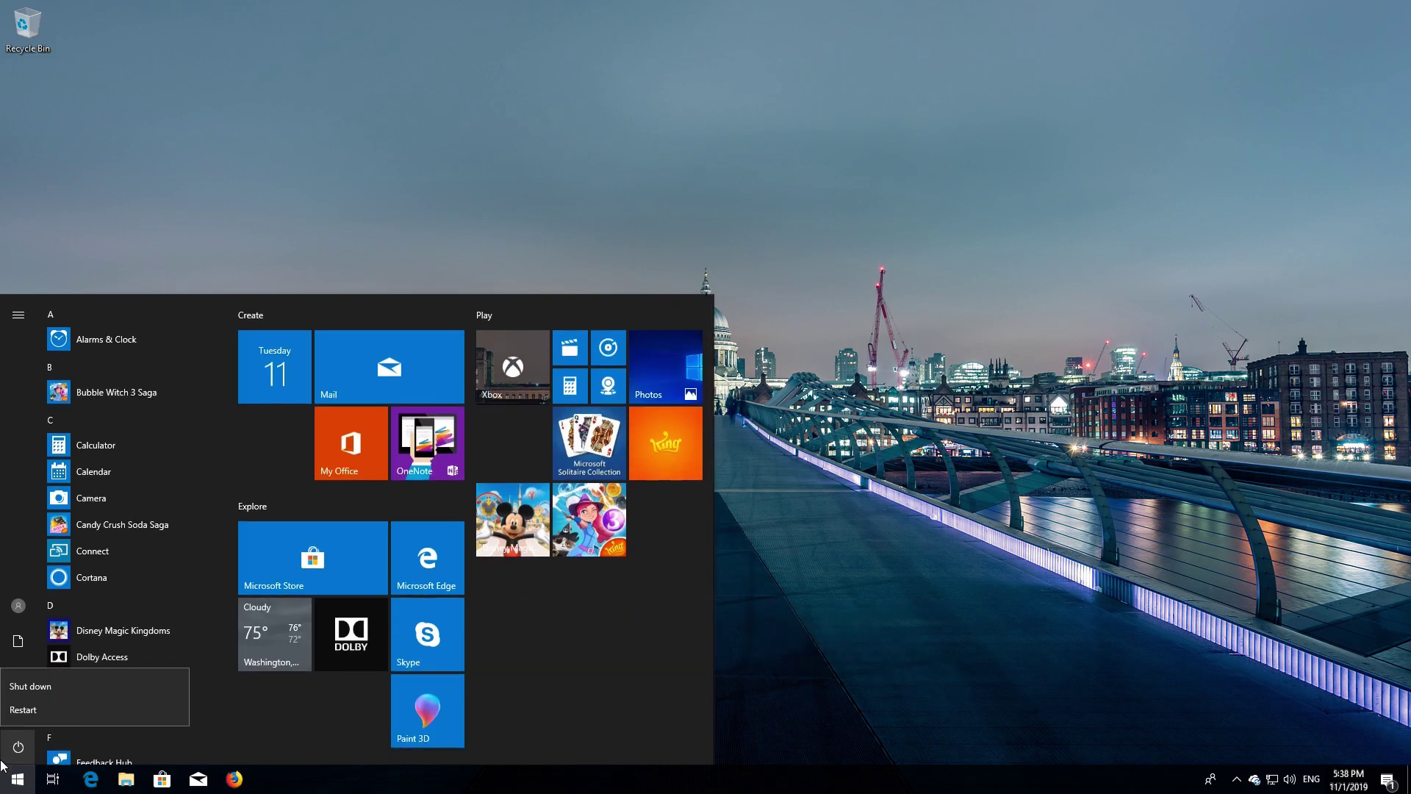
{"action": "left_click", "coordinate": [25, 711]}
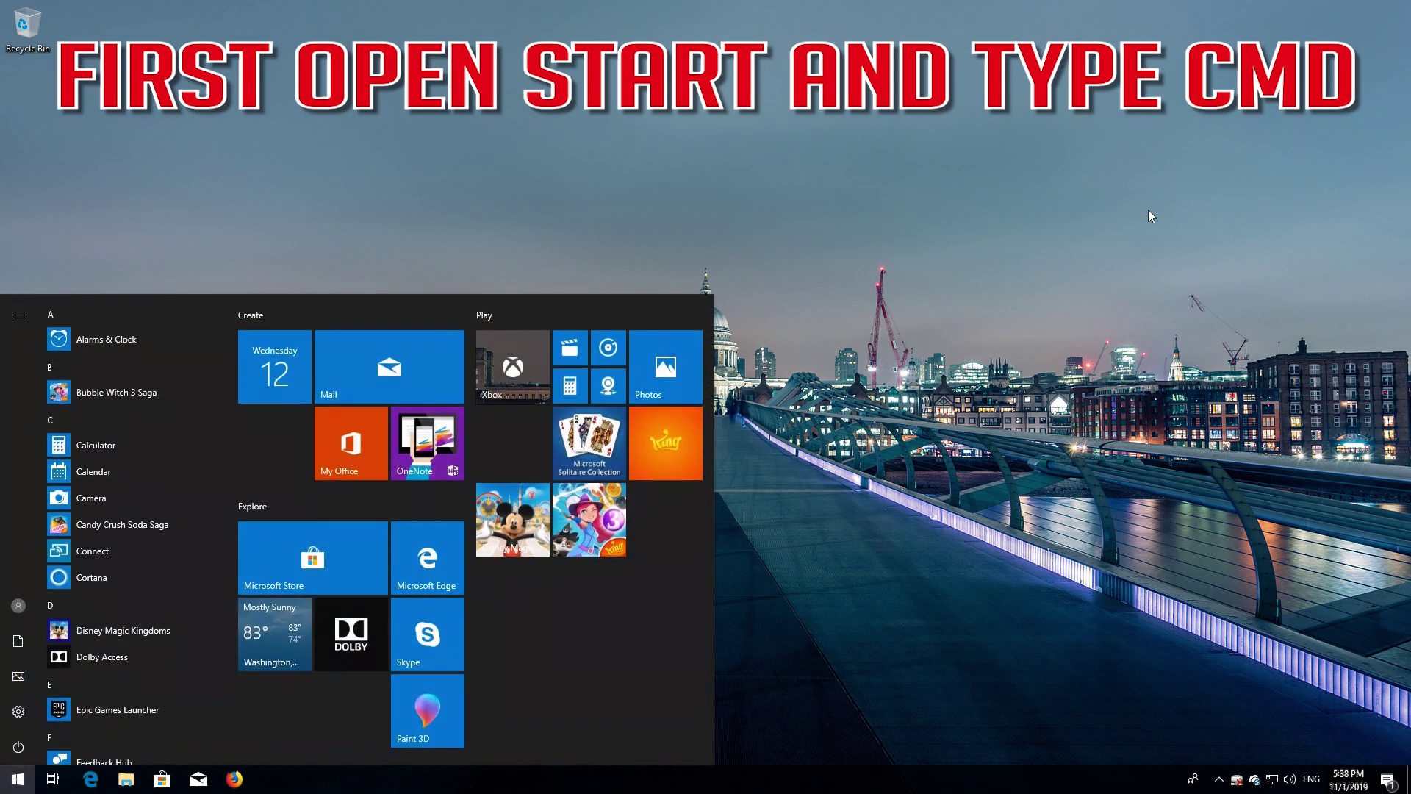
Search 'cmd' and run Command Prompt as administrator, approving the UAC prompt.
{"action": "type", "text": "cmd"}
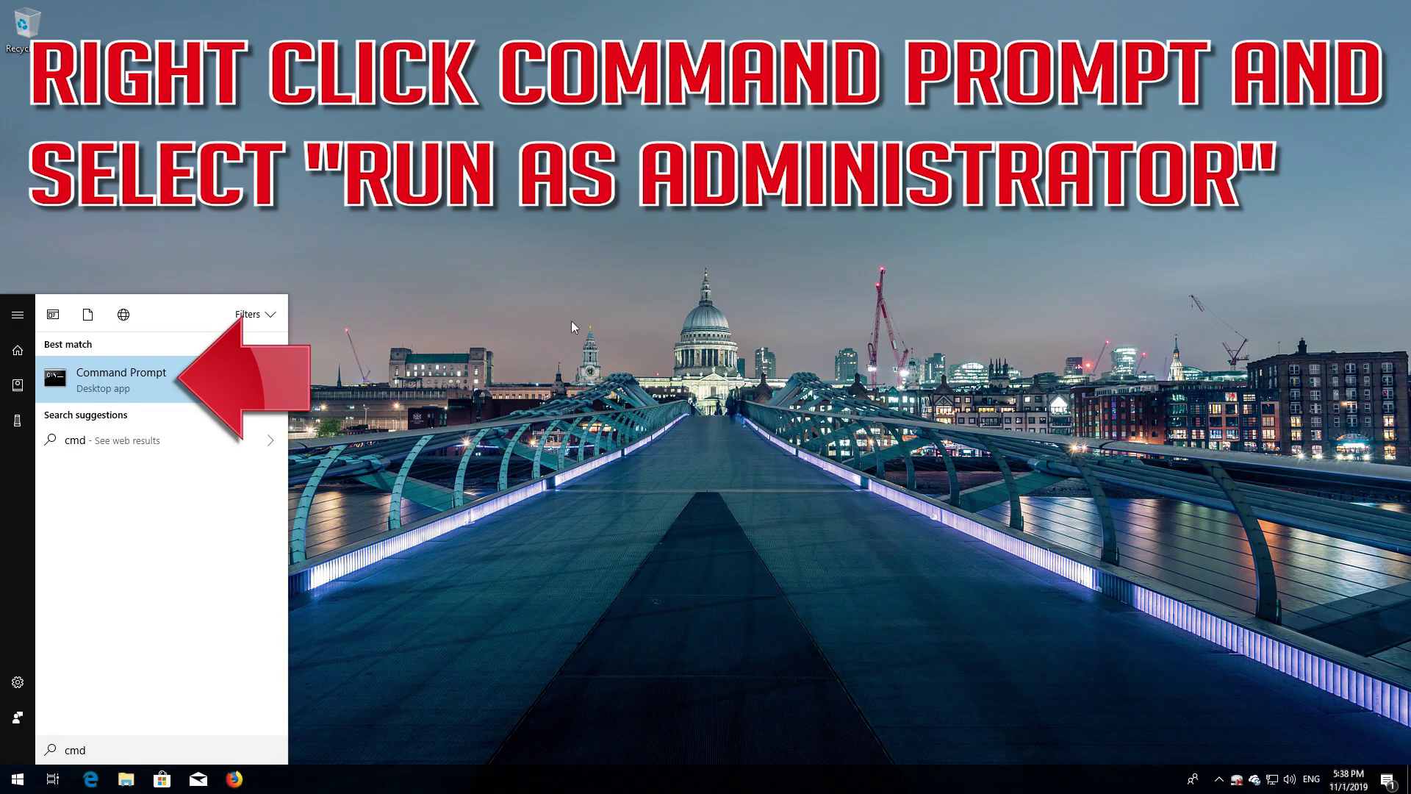
{"action": "right_click", "coordinate": [149, 382]}
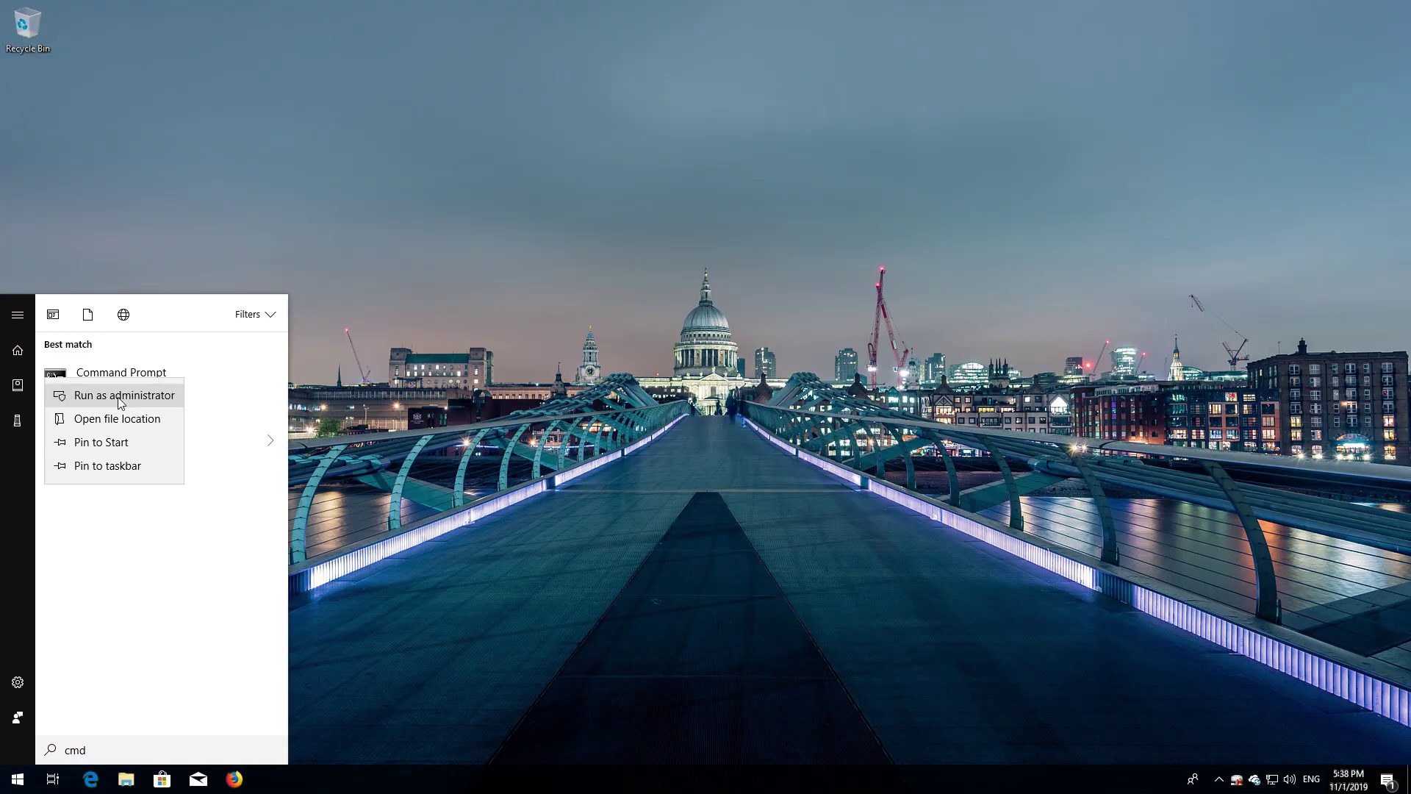
{"action": "left_click", "coordinate": [119, 397]}
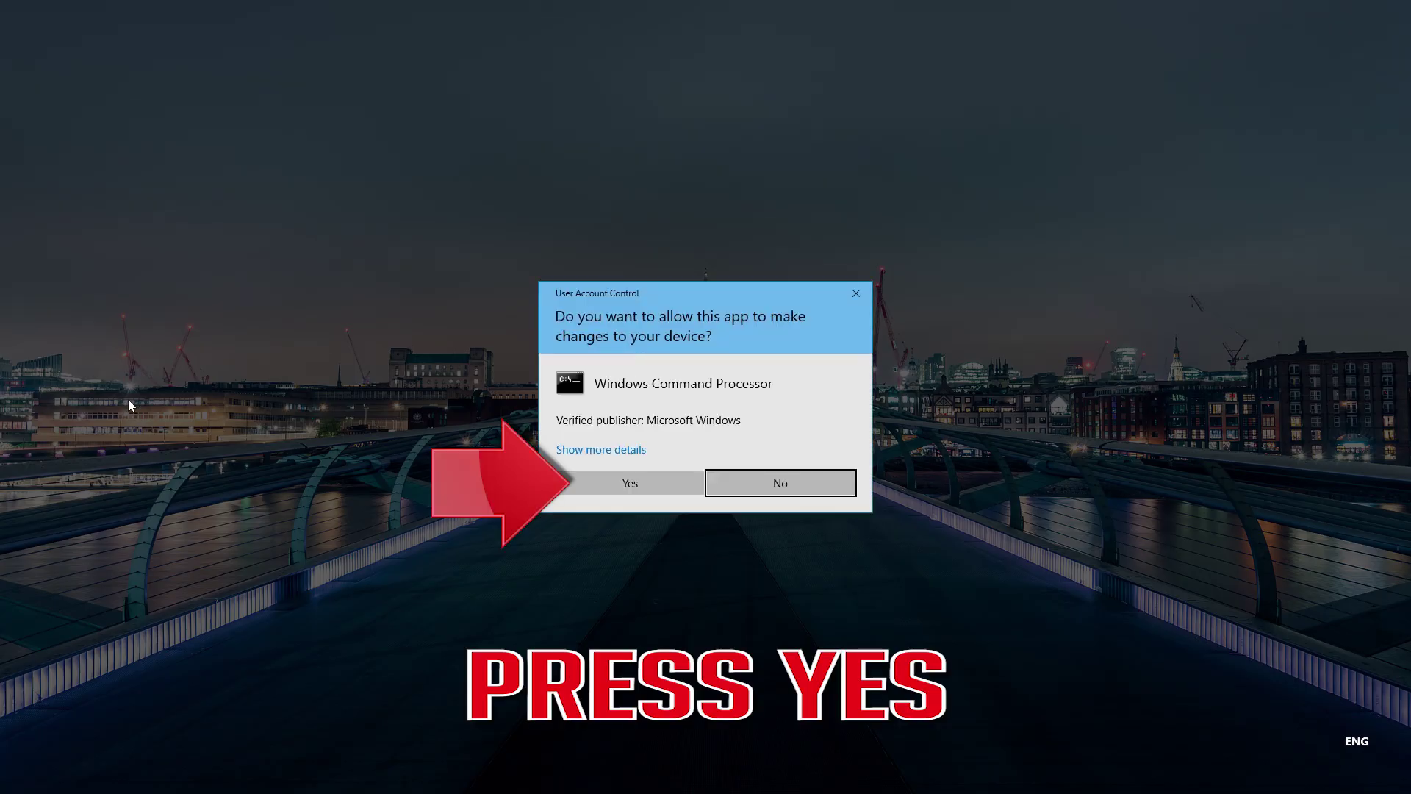
{"action": "left_click", "coordinate": [629, 488]}
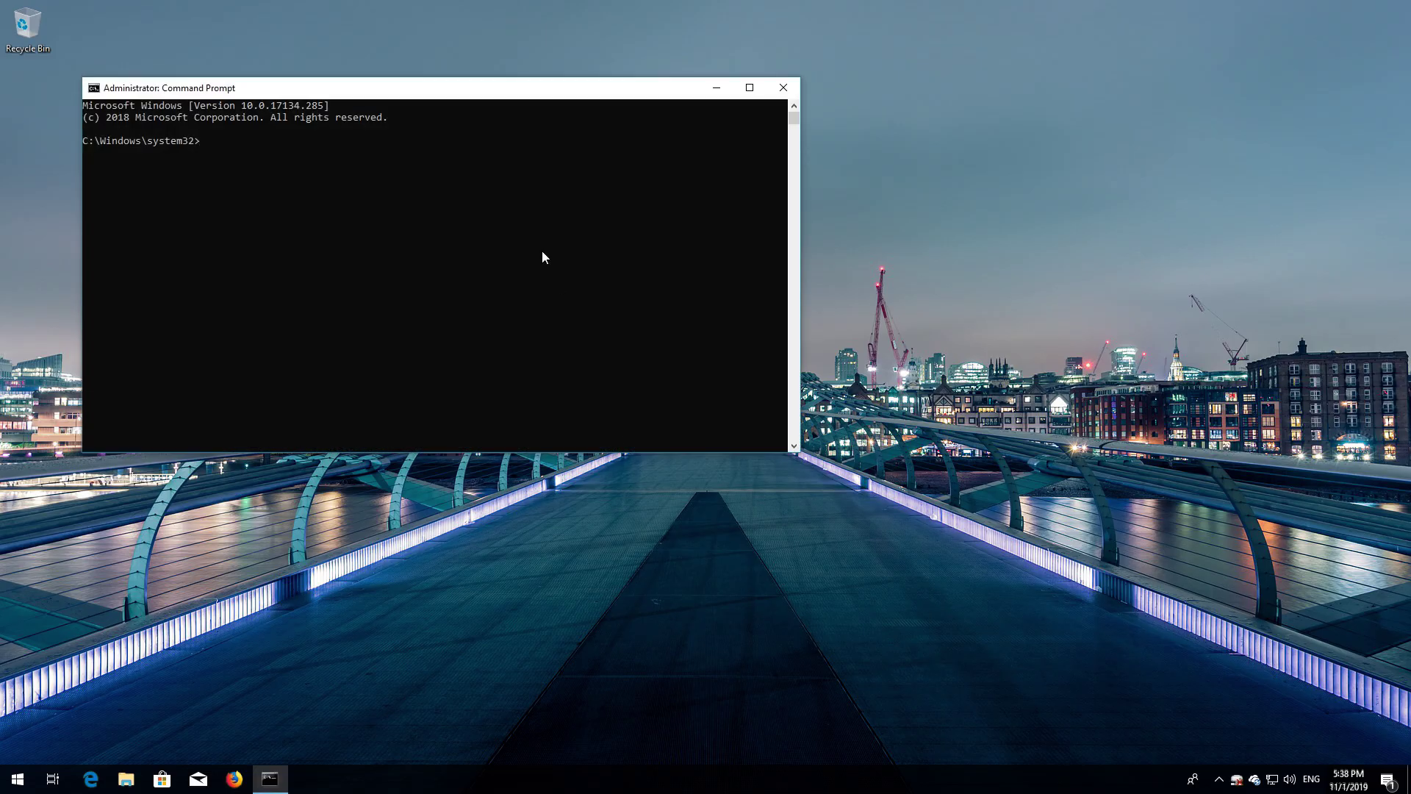
Run net stop for the wuauserv, cryptSVC, bits and msiserver services.
{"action": "left_click_drag", "start_coordinate": [433, 91], "coordinate": [811, 189]}
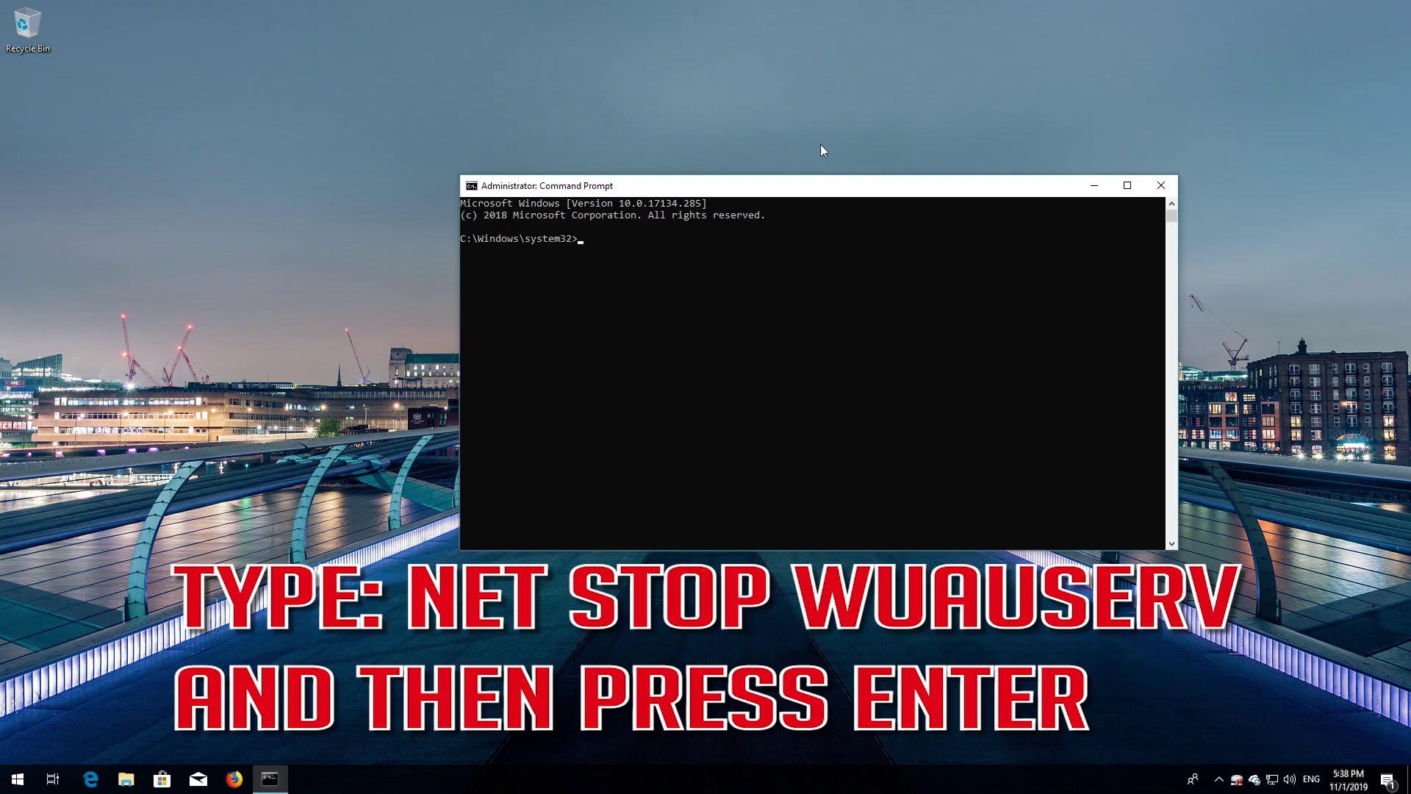
{"action": "type", "text": "net stop wuauserv"}
{"action": "key", "text": "Return"}
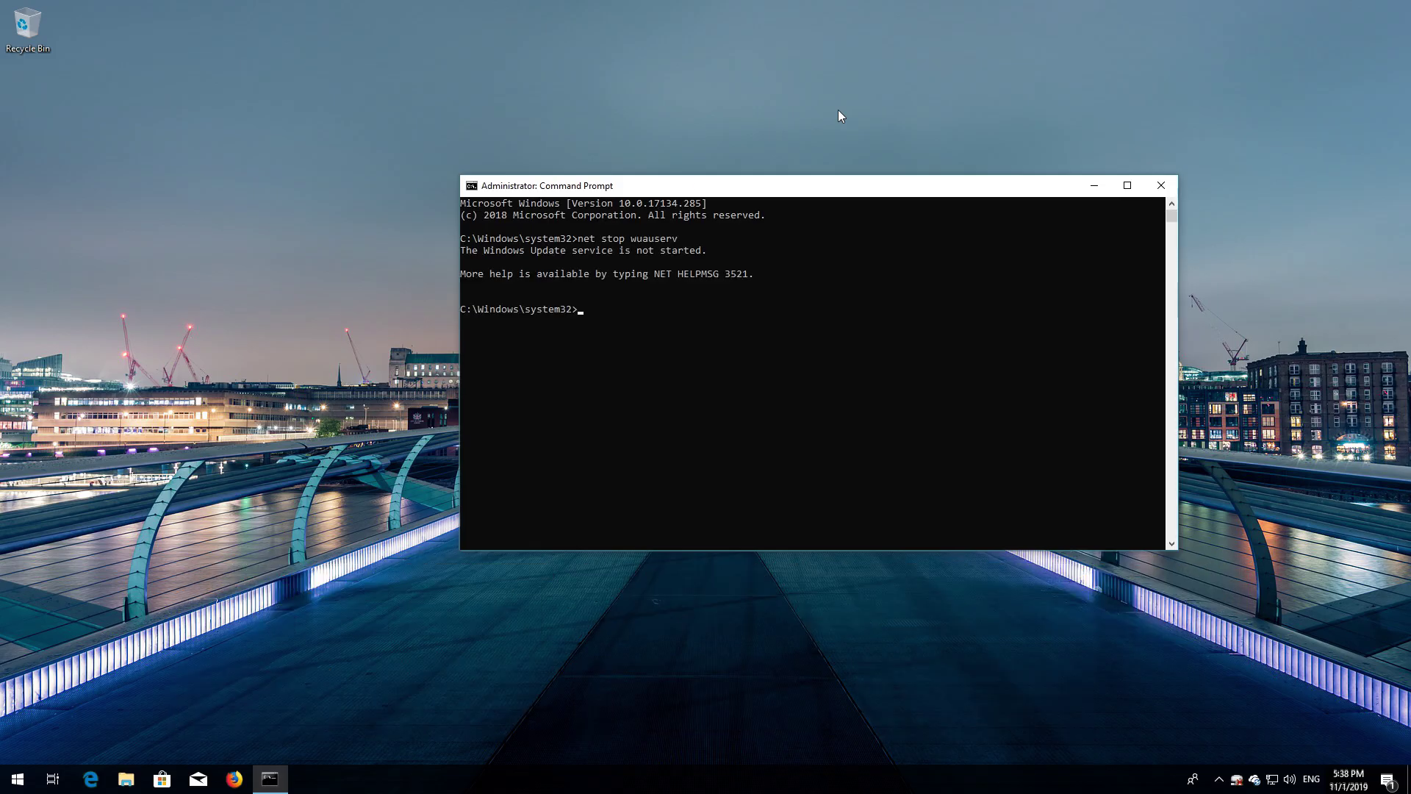
{"action": "type", "text": "net stop"}
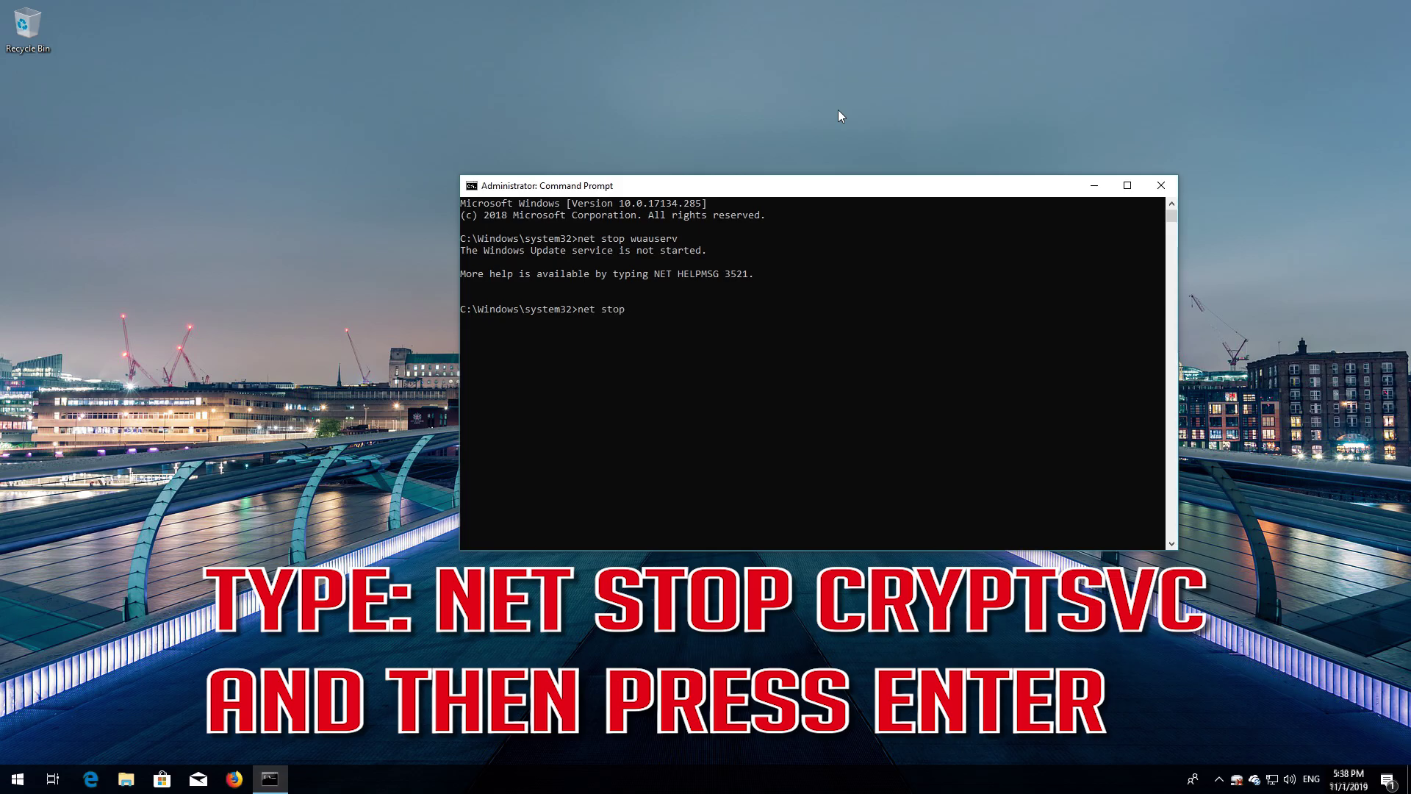
{"action": "type", "text": " cryptSVC"}
{"action": "key", "text": "Return"}
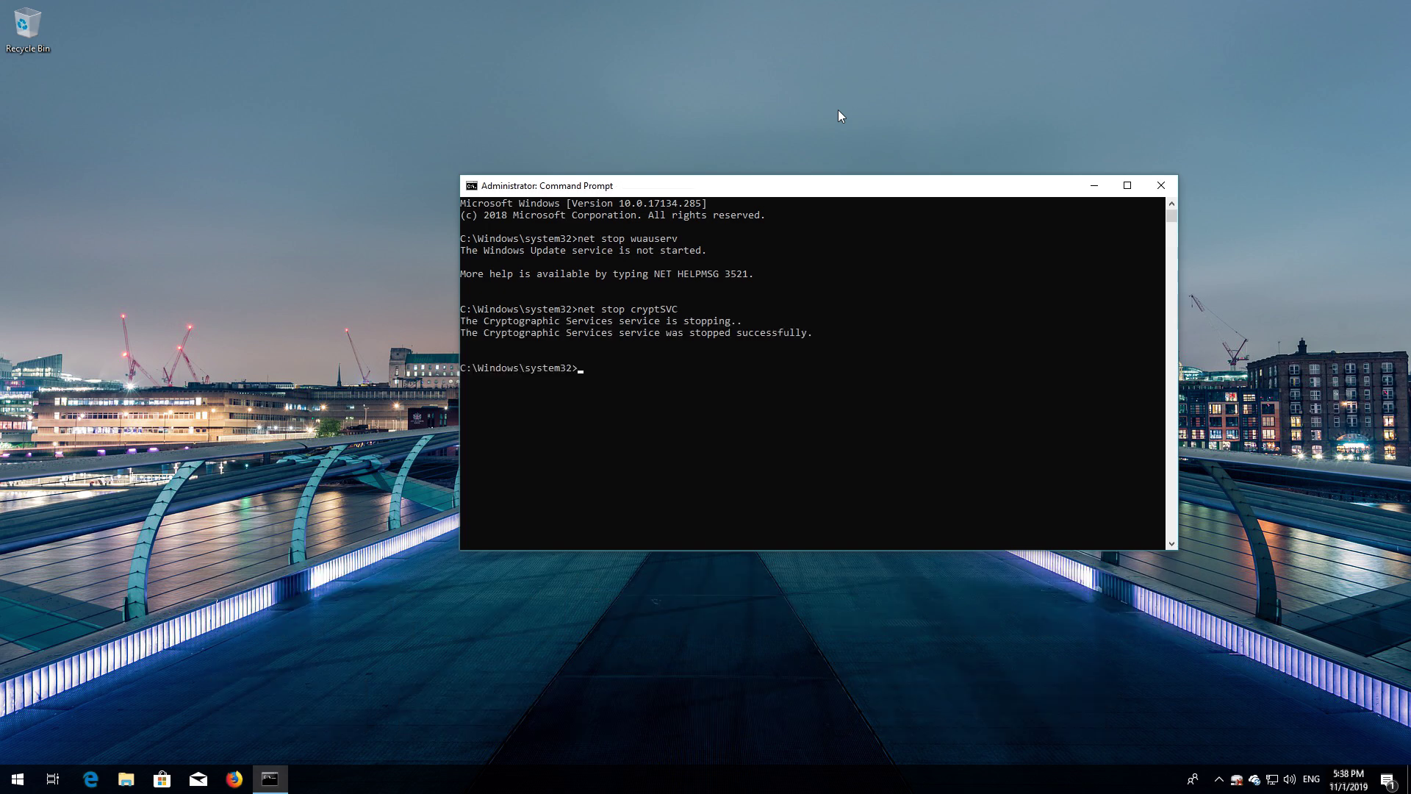
{"action": "type", "text": "net"}
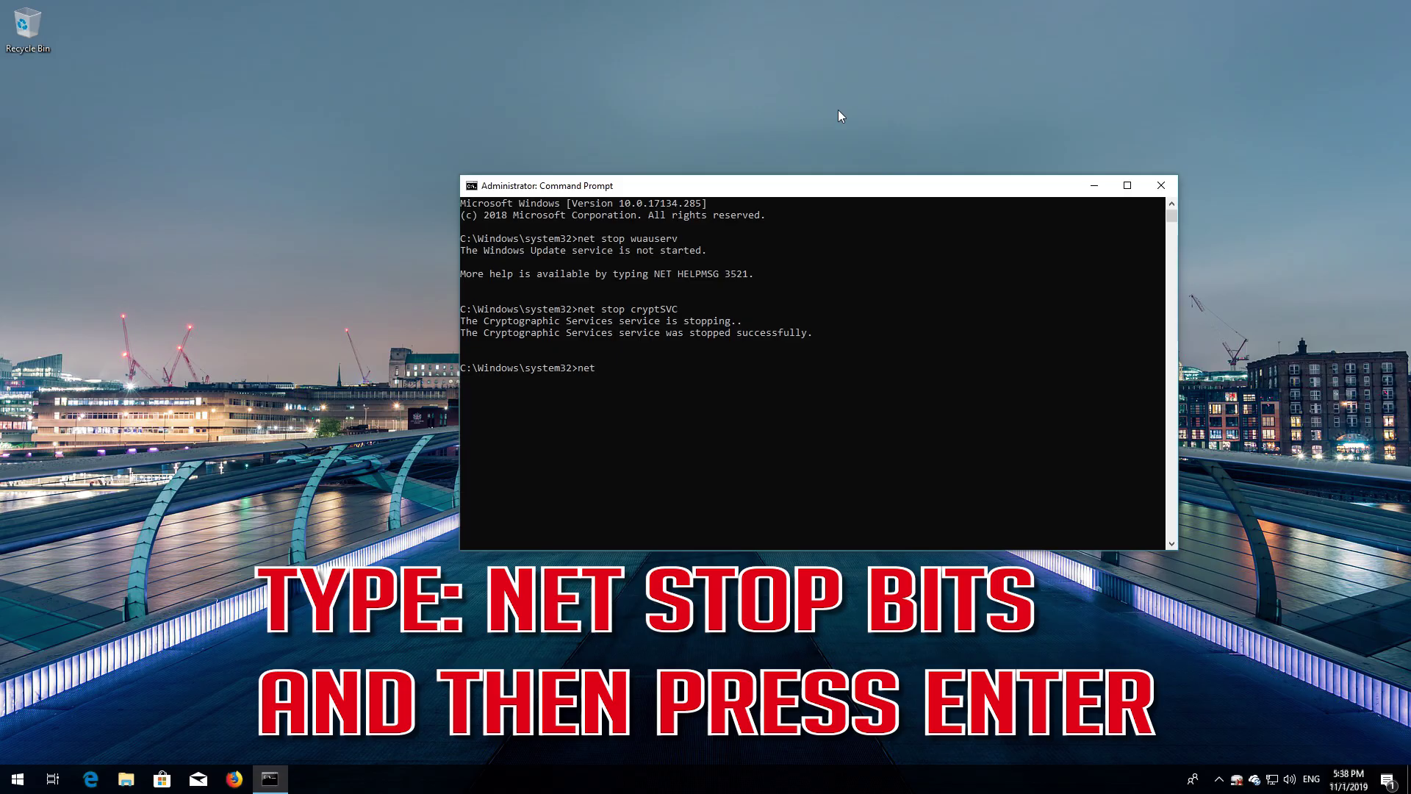
{"action": "type", "text": " stop bits"}
{"action": "key", "text": "Return"}
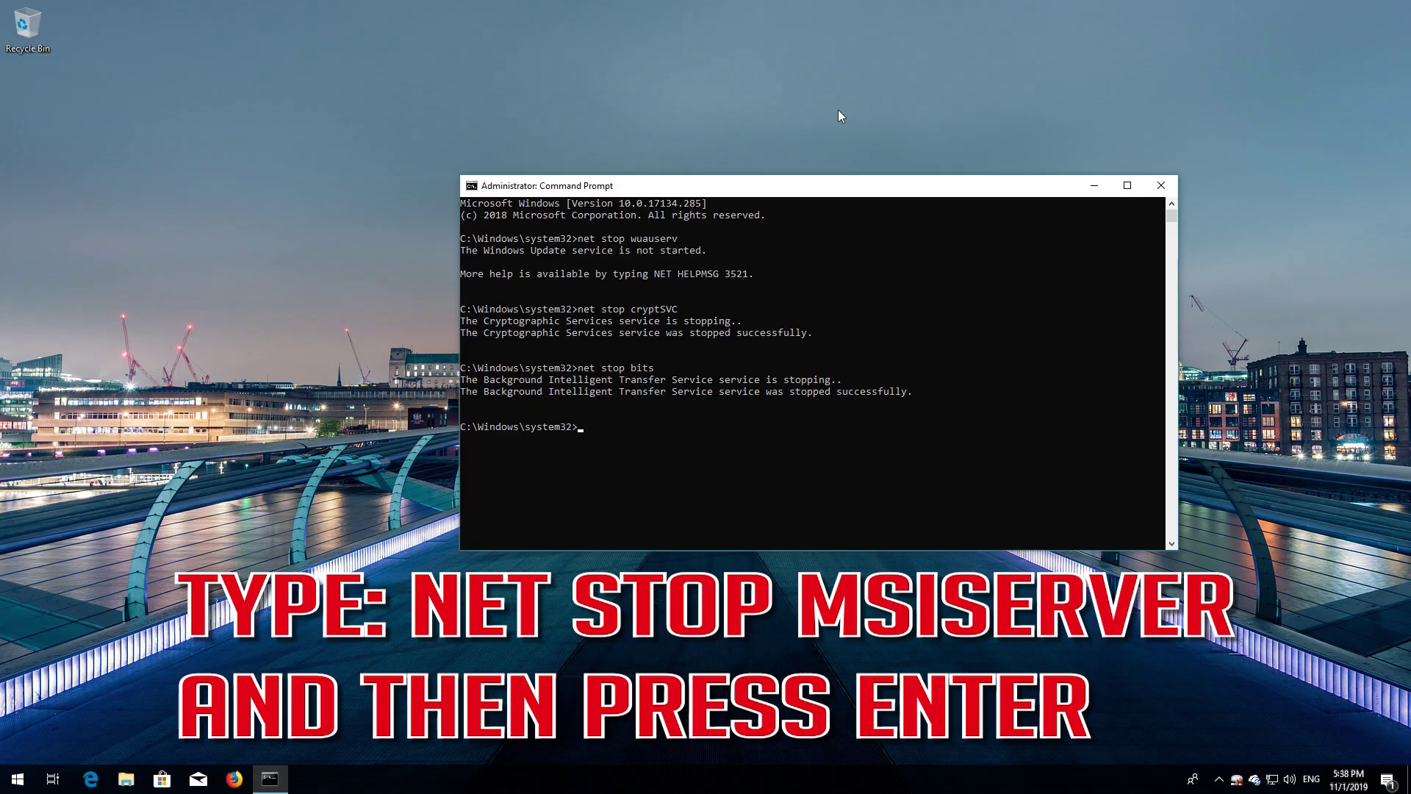
{"action": "type", "text": "net stop msiserver"}
{"action": "key", "text": "Return"}
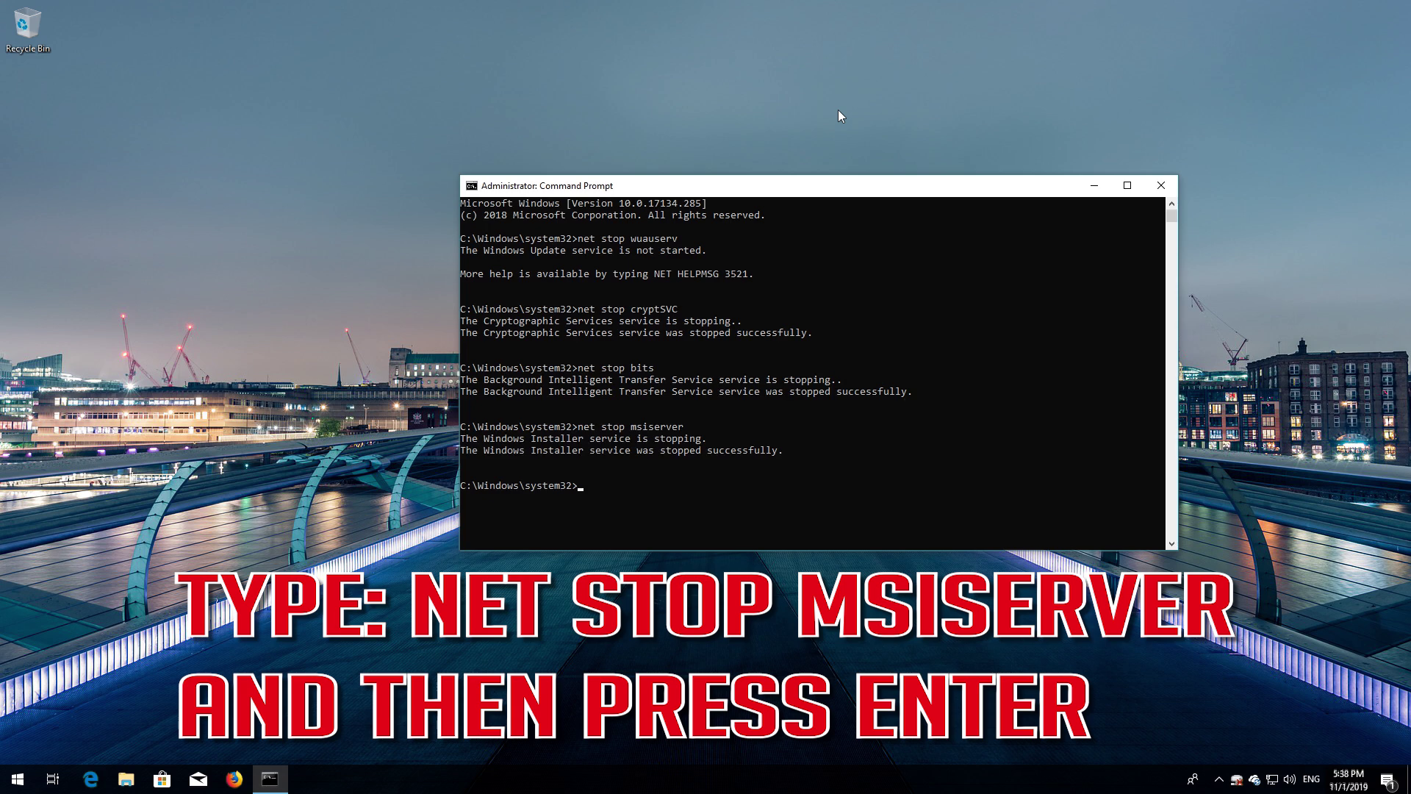
Rename C:\Windows\SoftwareDistribution to SoftwareDistribution.old and System32\catroot2 to catroot2.old.
{"action": "type", "text": "ren"}
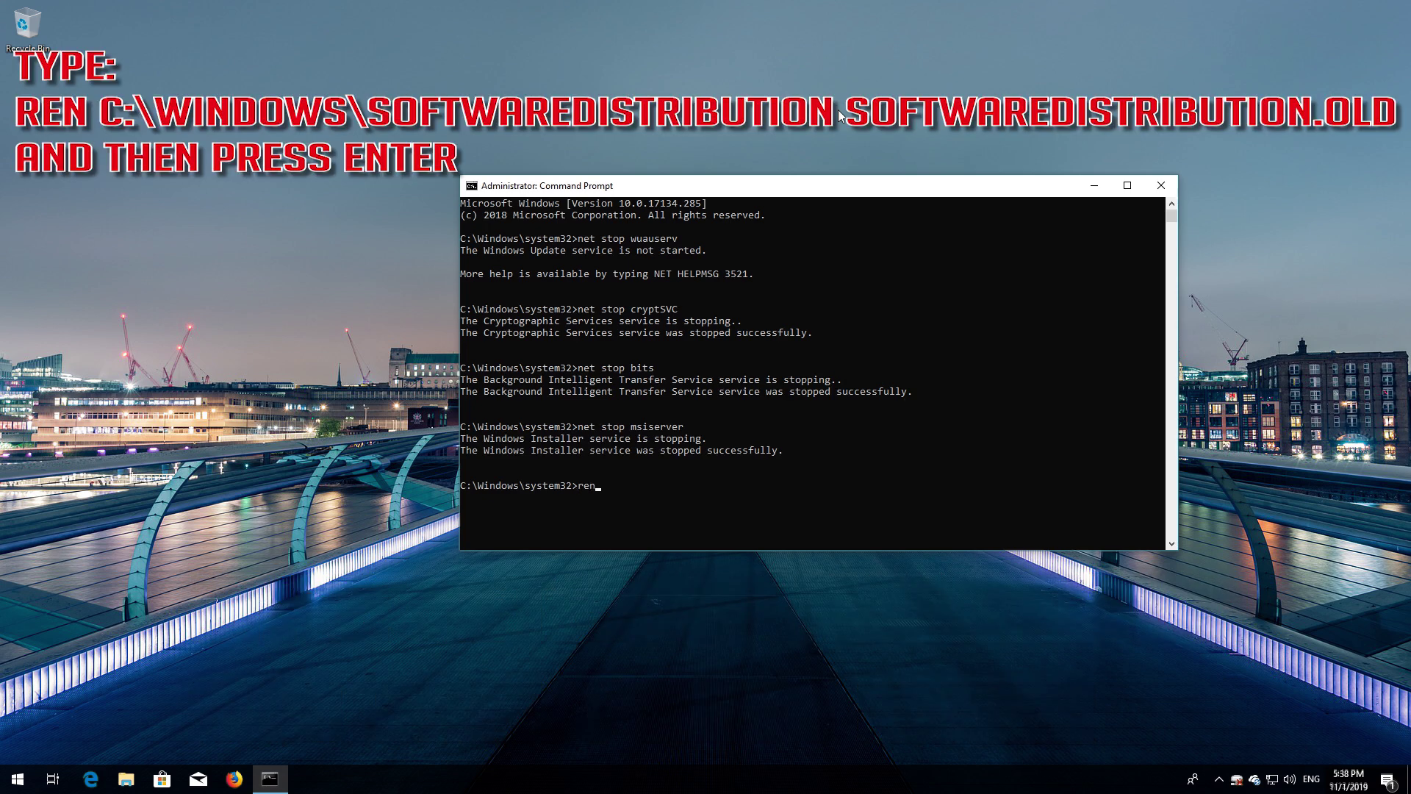
{"action": "type", "text": " C:\\Windows\\SoftwareDistribut"}
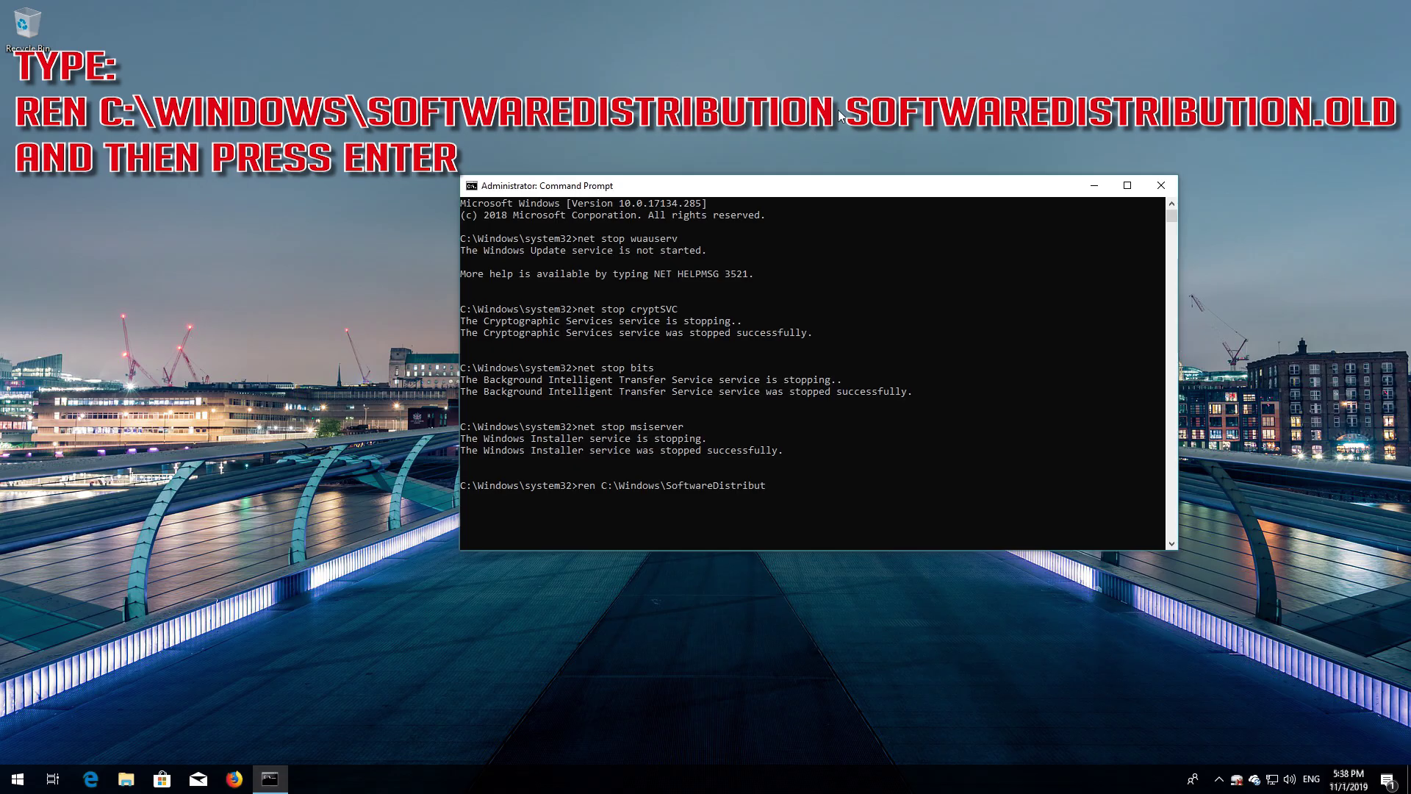
{"action": "type", "text": "ion Softw"}
{"action": "type", "text": "areDistribution.old"}
{"action": "key", "text": "Return"}
{"action": "type", "text": "ren"}
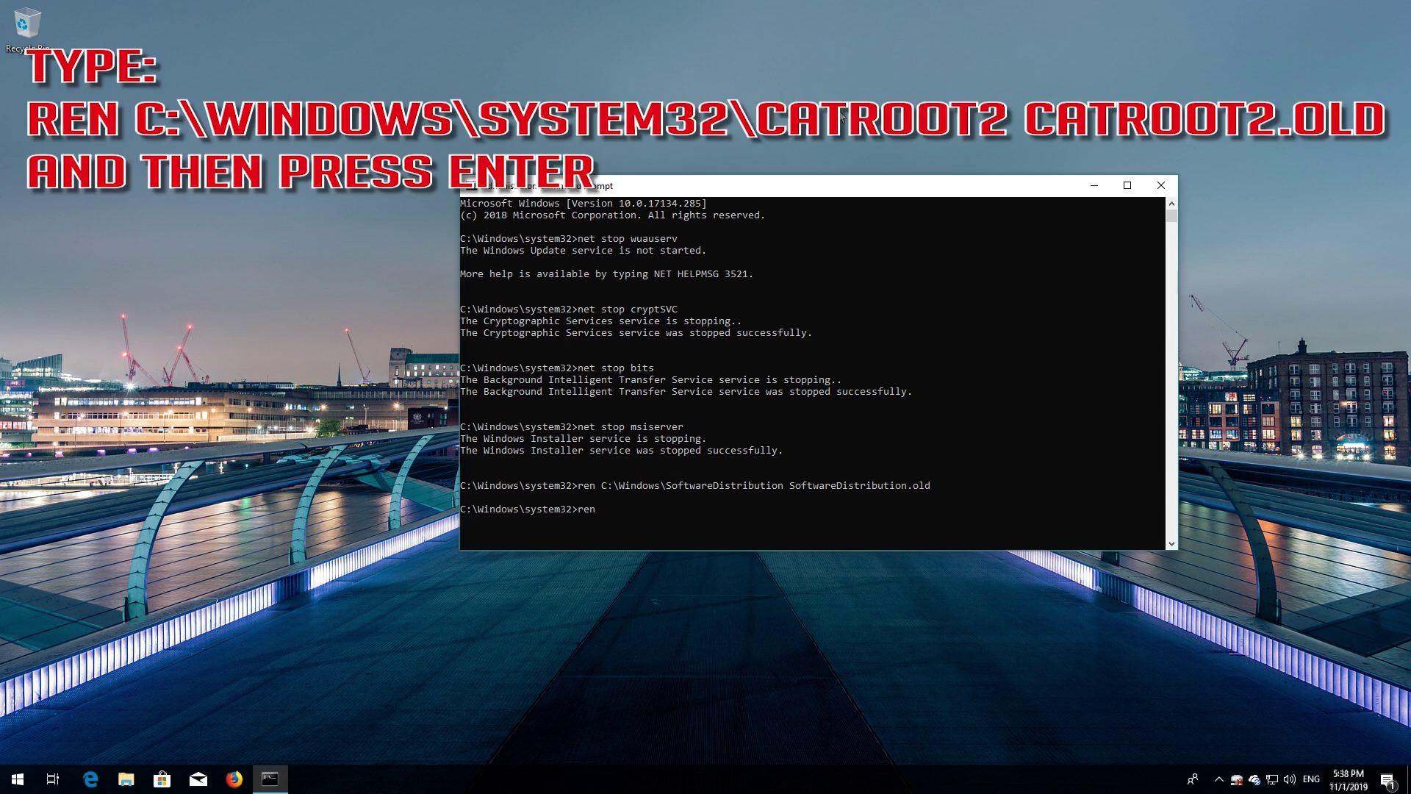
{"action": "type", "text": " C:\\Windows\\System32\\catroot2 catroot2"}
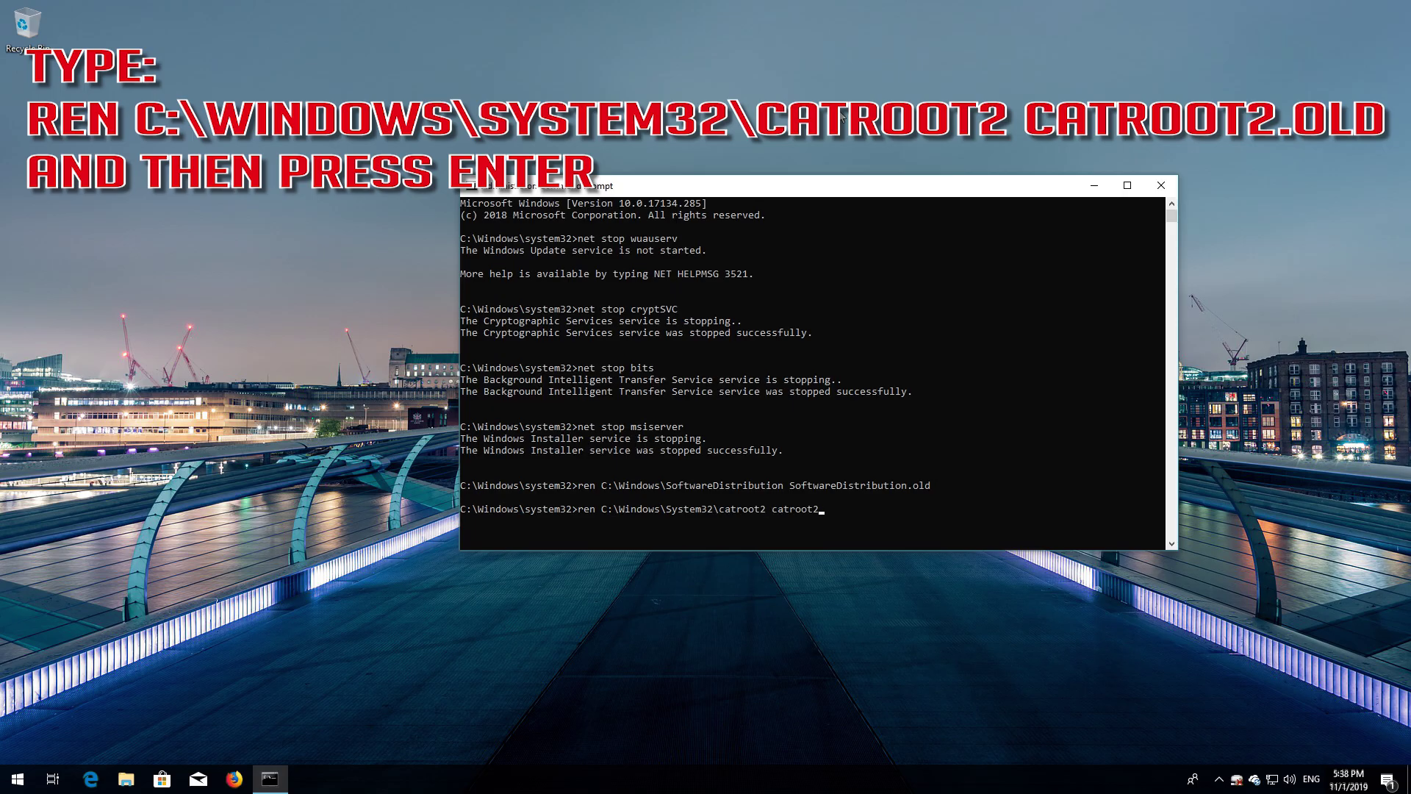
{"action": "type", "text": ".old"}
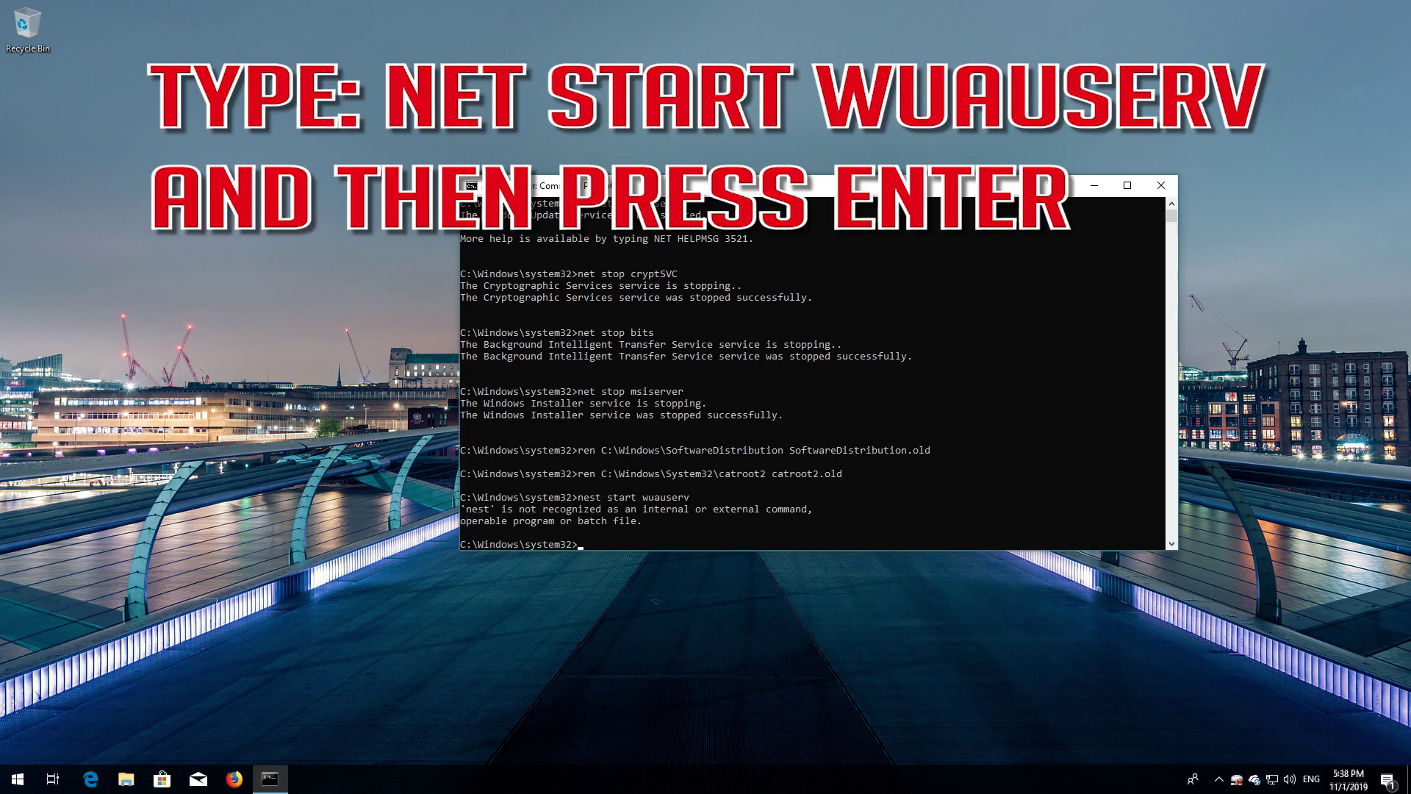
{"action": "key", "text": "Up"}
Run net start for wuauserv, cryptSVC, bits and msiserver, then exit Command Prompt.
{"action": "key", "text": "BackSpace"}
{"action": "key", "text": "Return"}
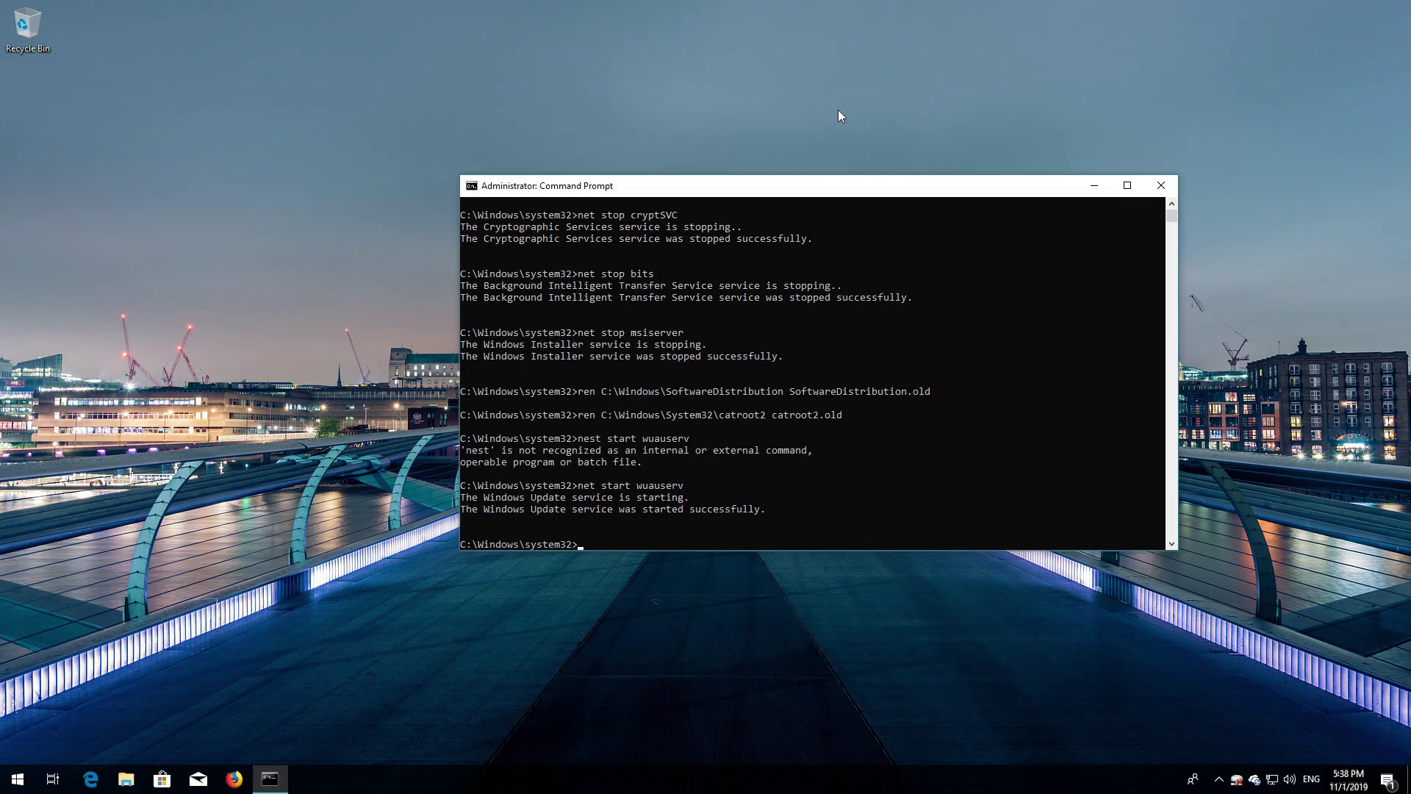
{"action": "type", "text": "net start"}
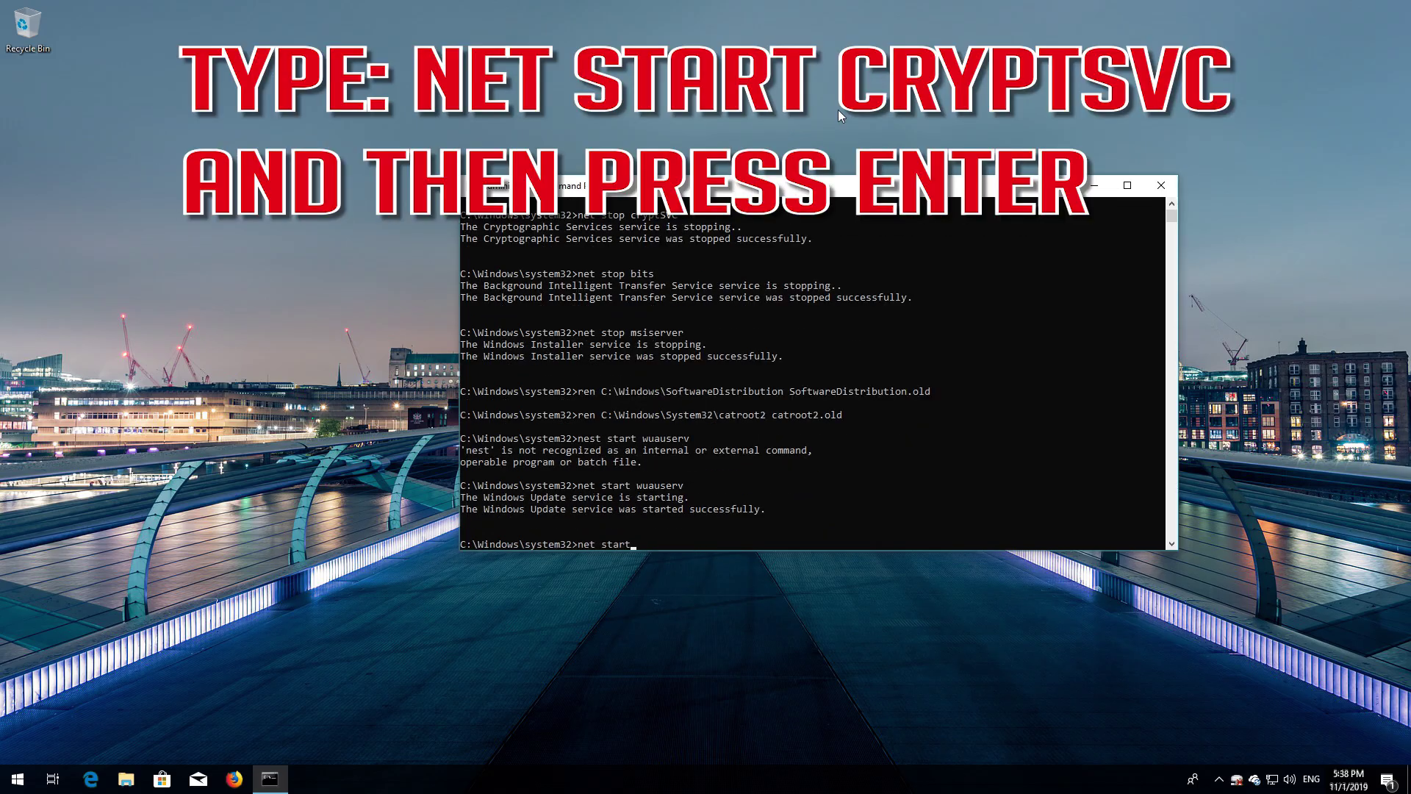
{"action": "type", "text": " cryptSVC"}
{"action": "key", "text": "Return"}
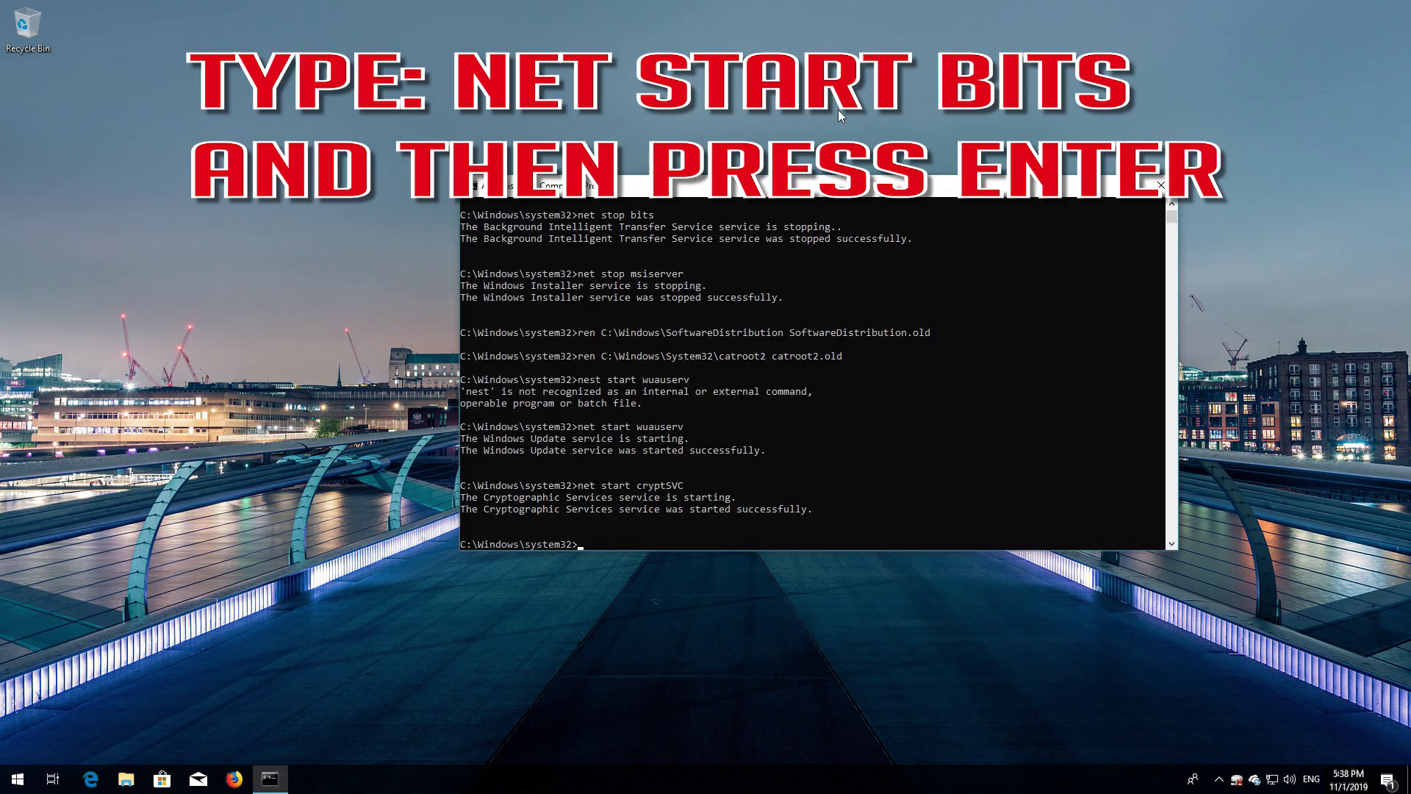
{"action": "type", "text": "net start bits"}
{"action": "key", "text": "Return"}
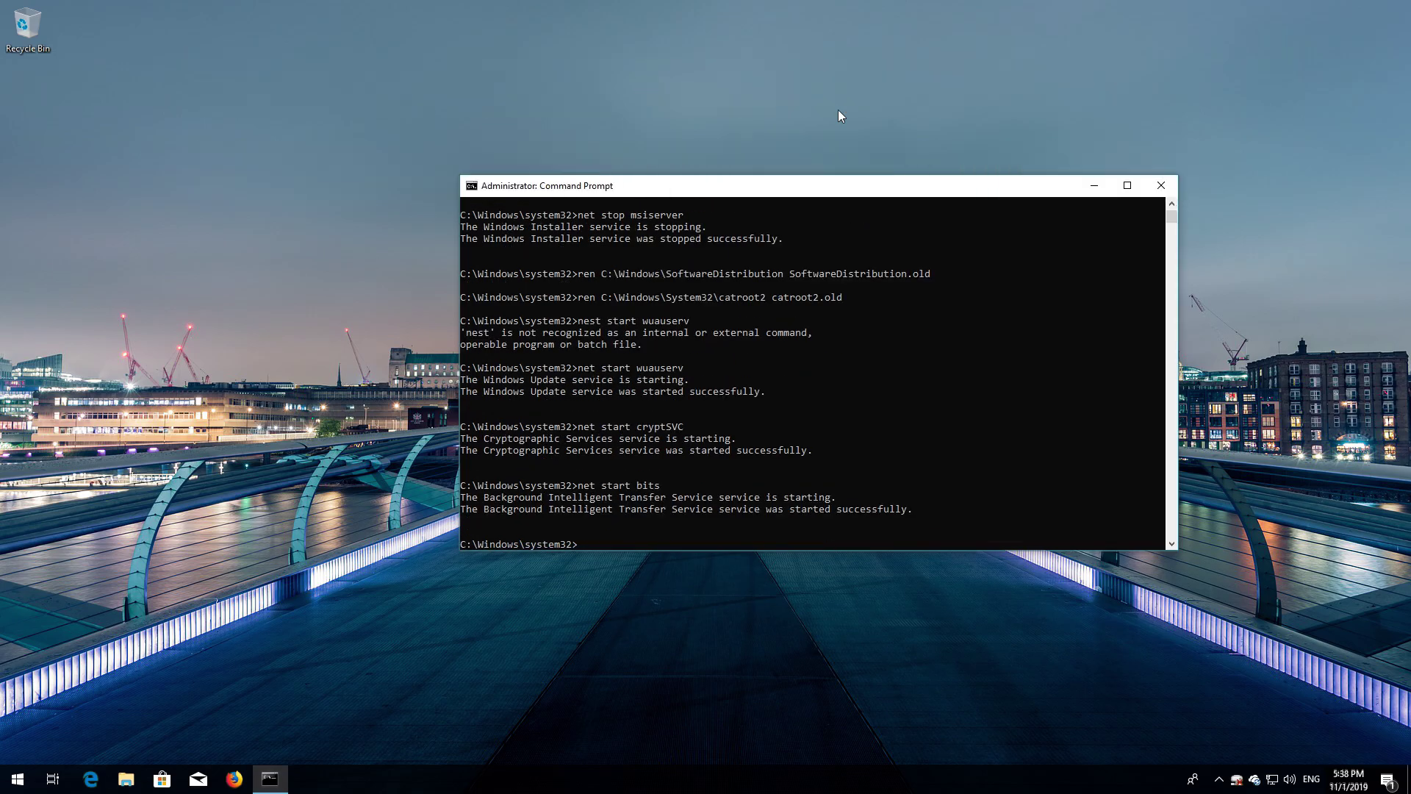
{"action": "type", "text": "net star"}
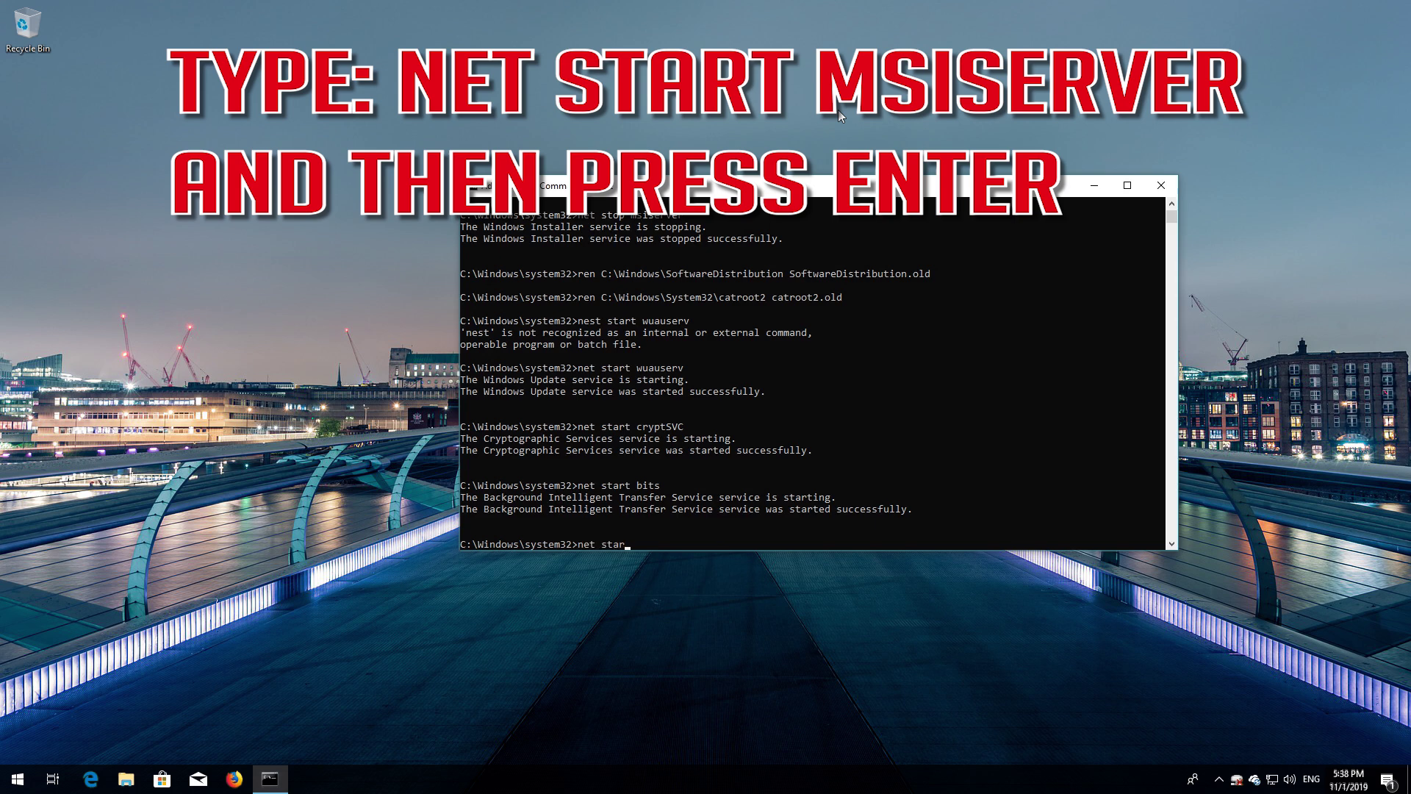
{"action": "type", "text": "t msiserver"}
{"action": "key", "text": "Return"}
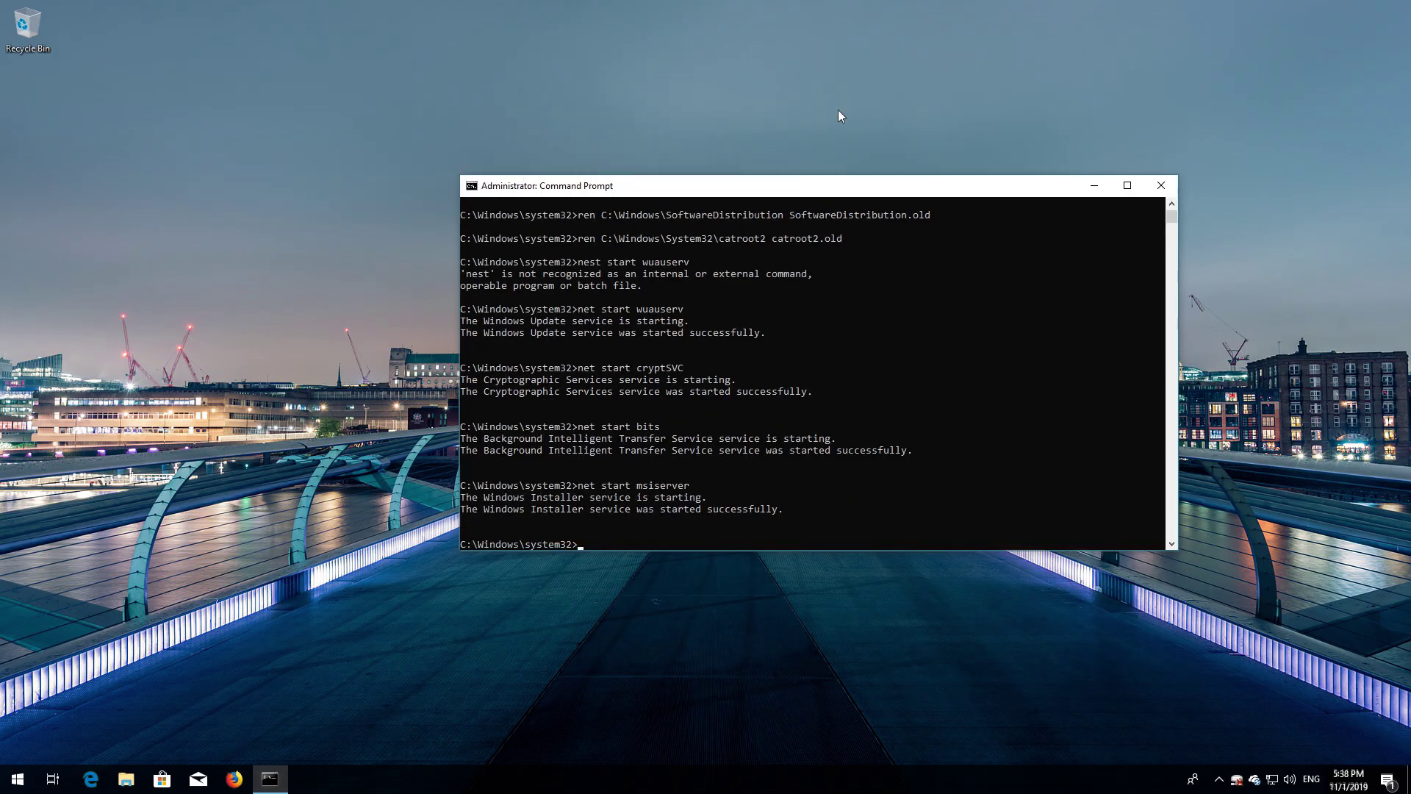
{"action": "type", "text": "exit"}
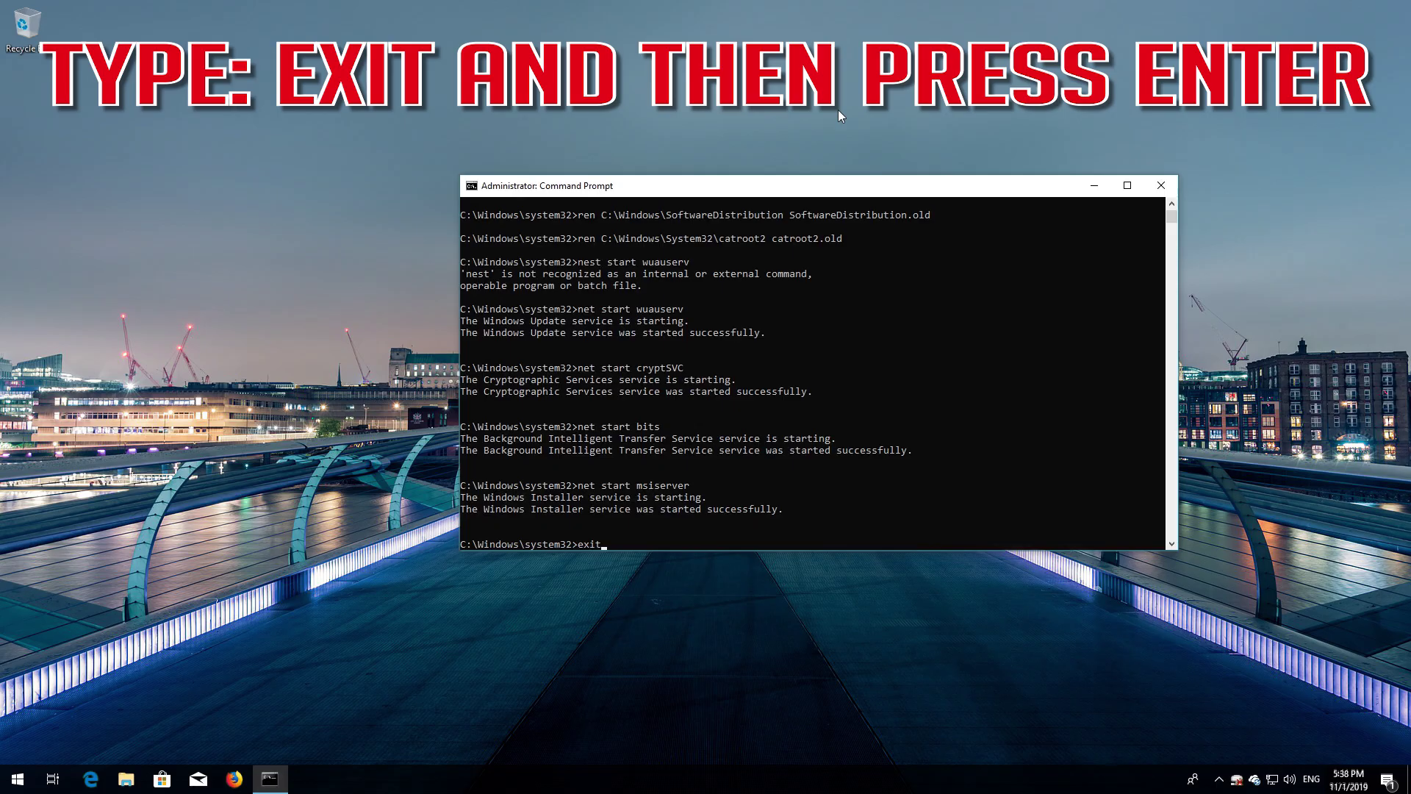
{"action": "key", "text": "Return"}
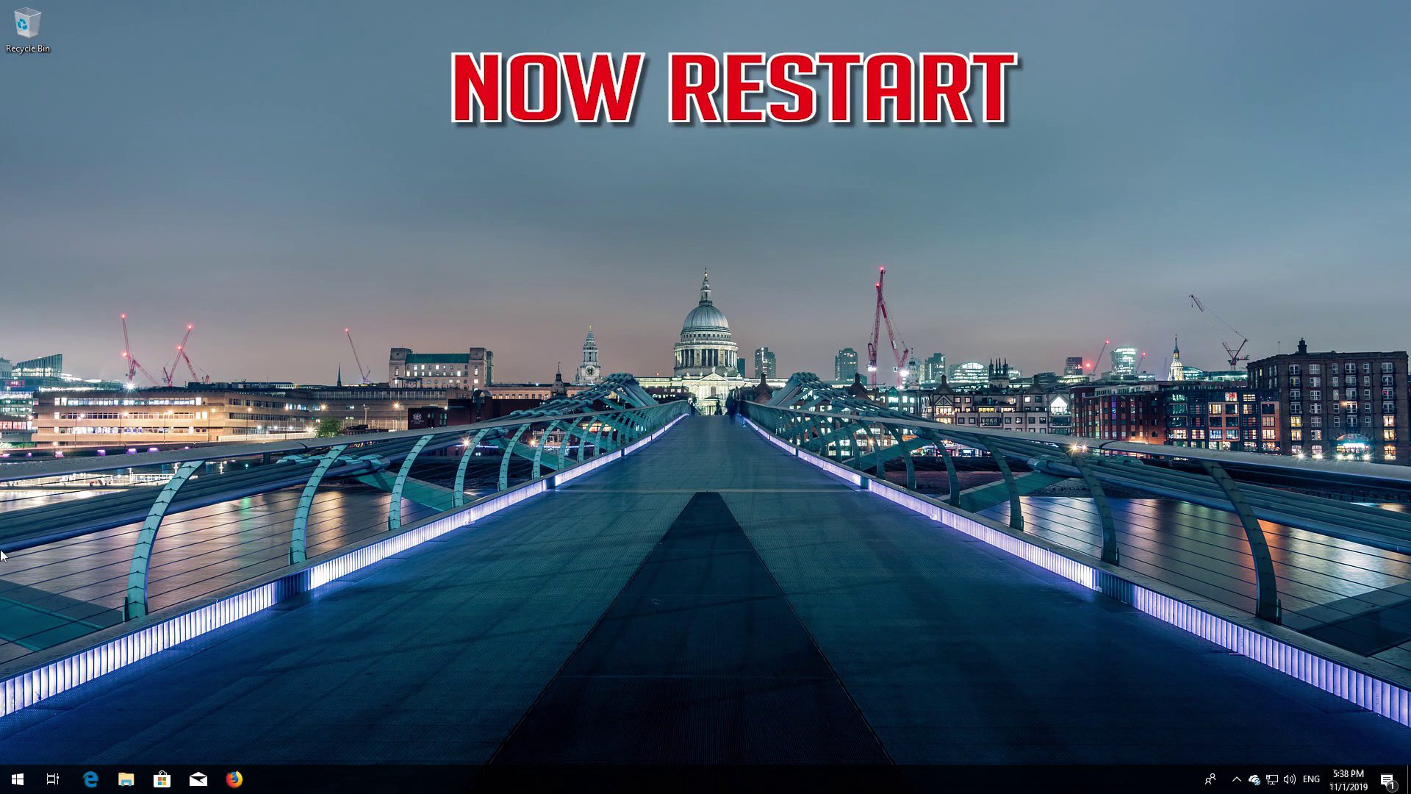
Reboot the PC again via Start's Power menu to apply the repairs.
{"action": "left_click", "coordinate": [5, 778]}
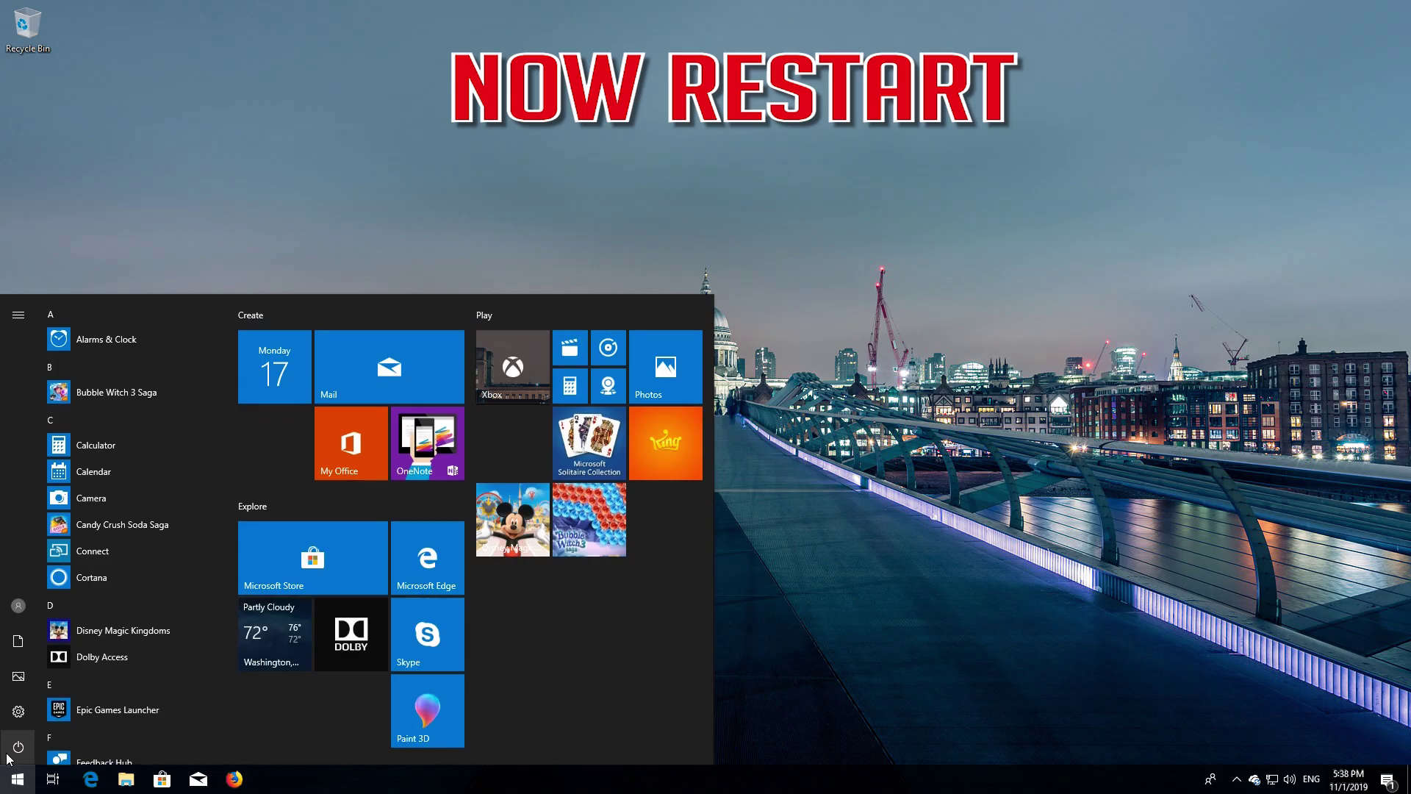
{"action": "left_click", "coordinate": [18, 746]}
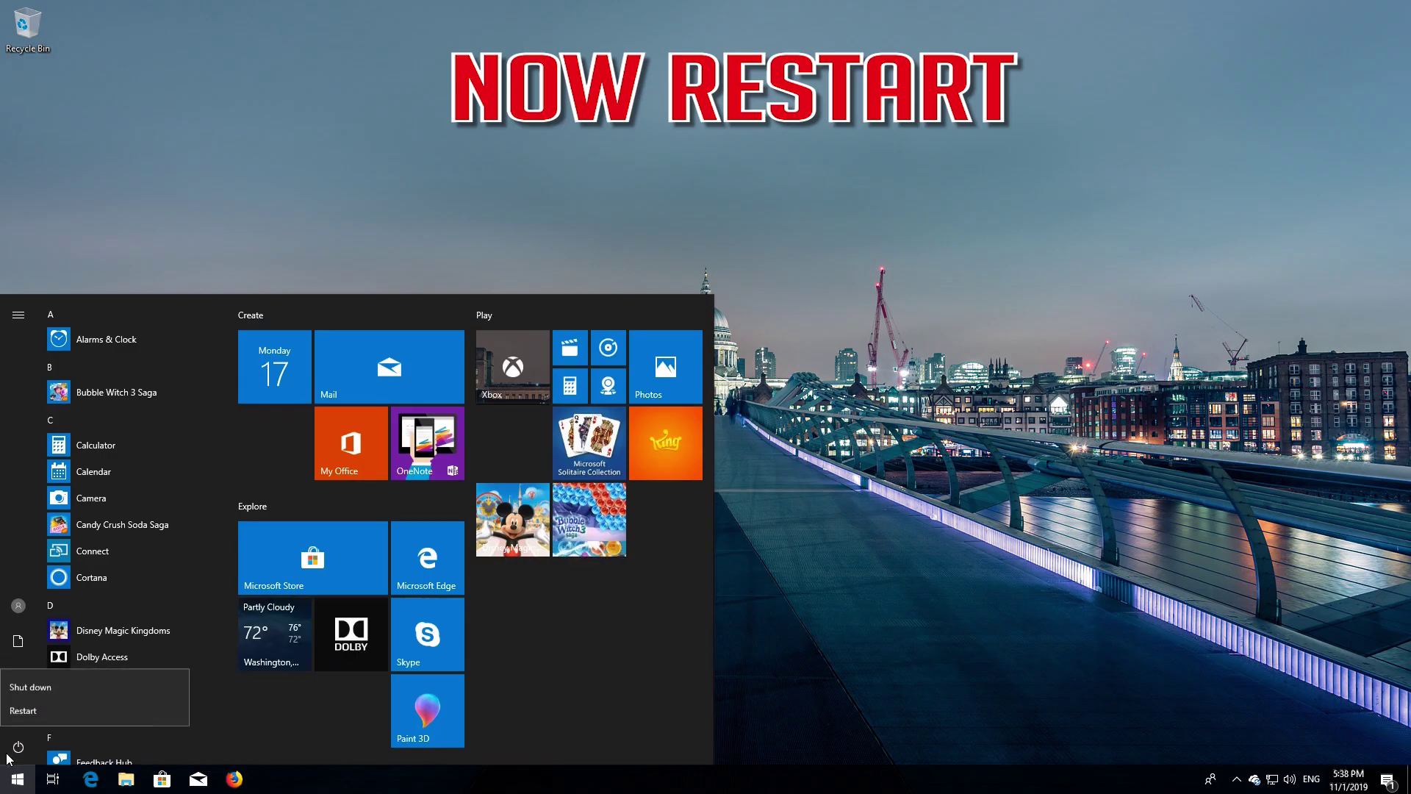
{"action": "left_click", "coordinate": [38, 703]}
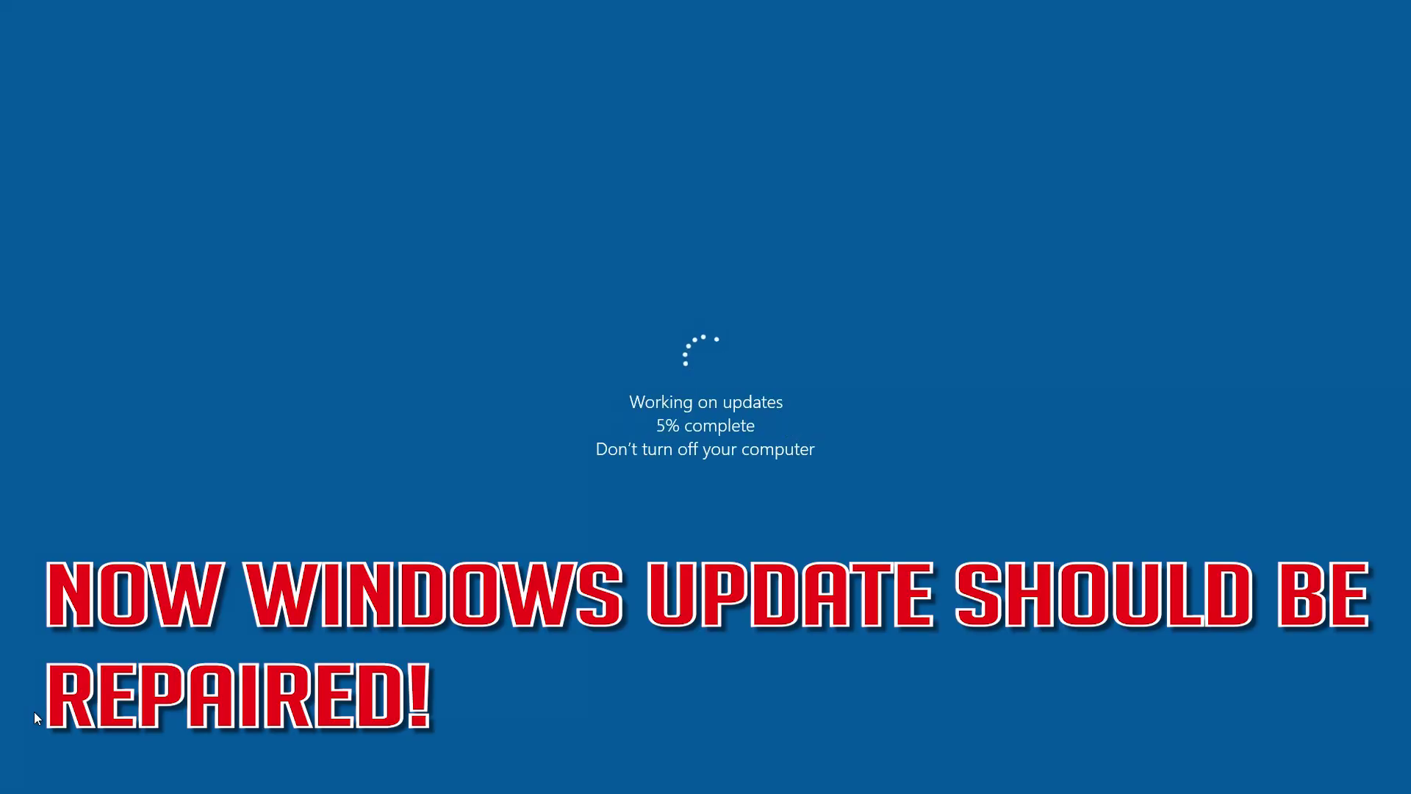